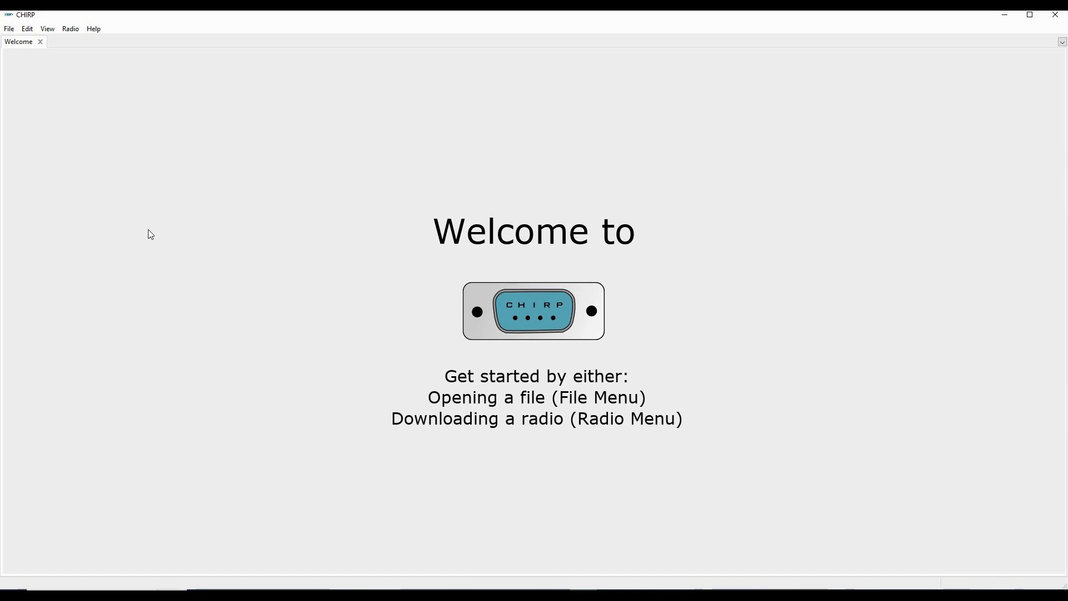
Download the current memory data from the Baofeng UV-17Pro connected on port COM4.
click(71, 29)
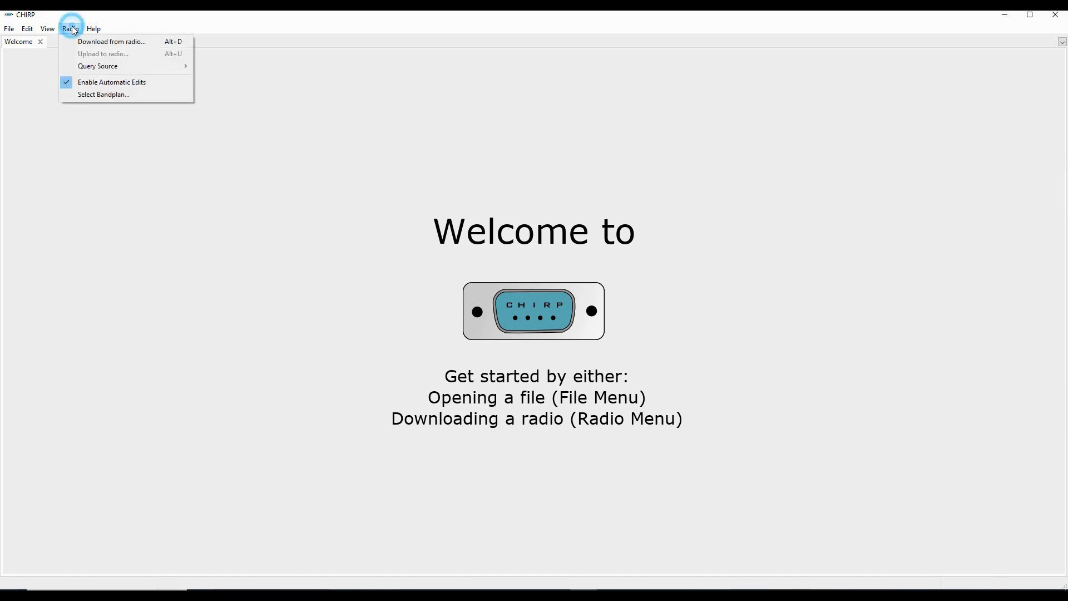
click(108, 44)
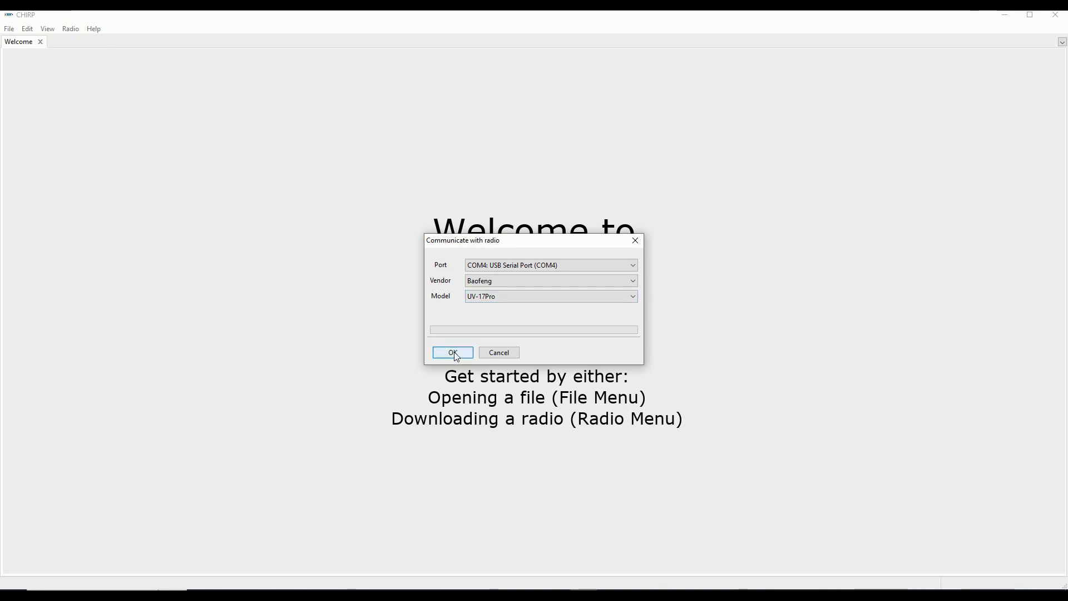
click(452, 356)
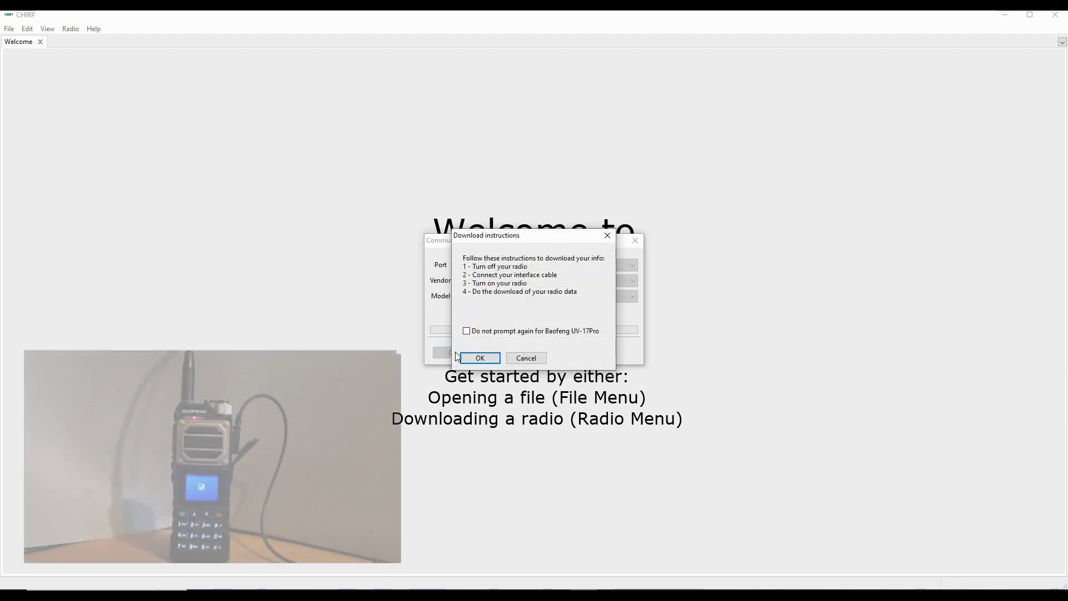
click(484, 358)
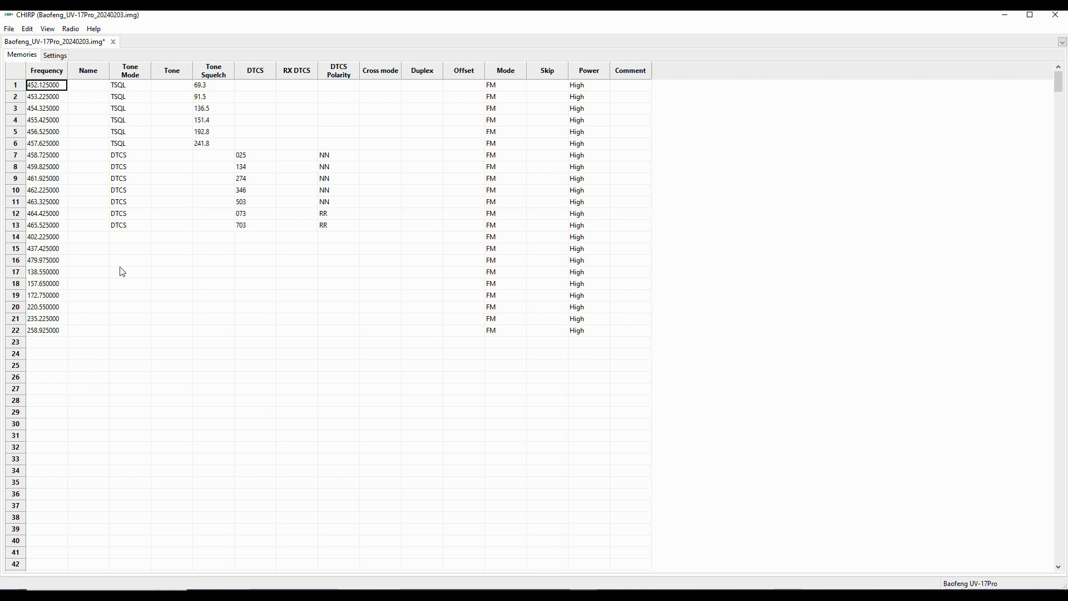
Delete the memories in rows 1 to 22 of the radio image without shifting the remaining rows.
click(15, 86)
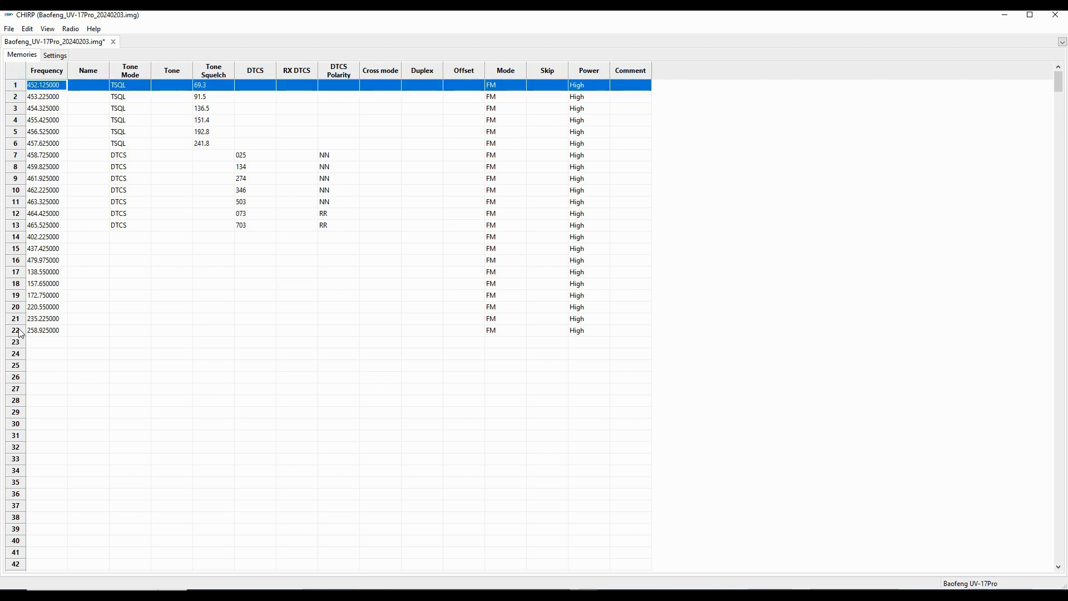
shift+click(15, 330)
right_click(20, 332)
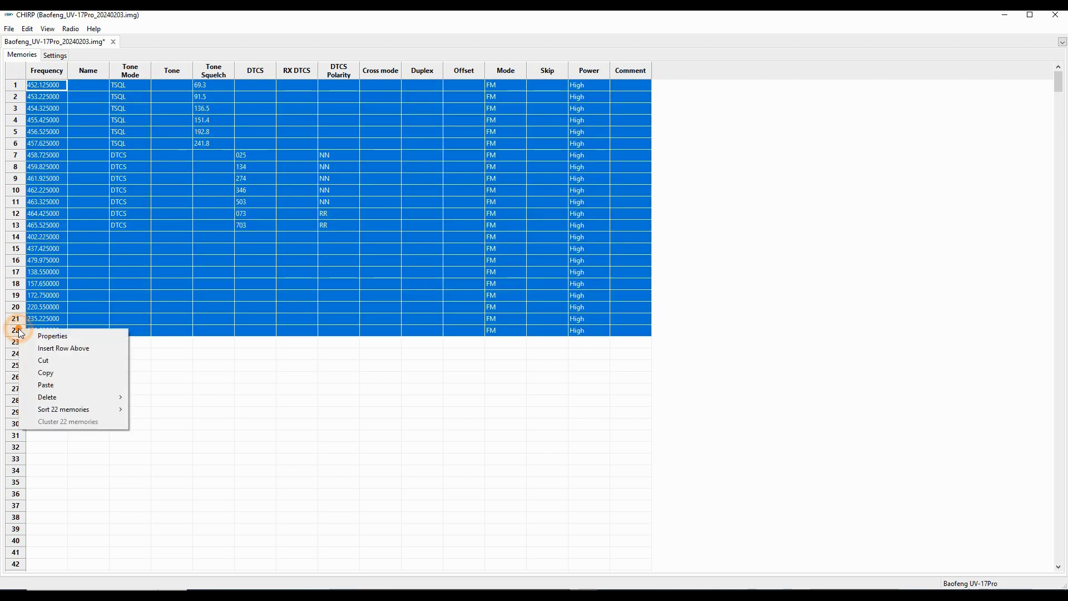
mouse_move(85, 395)
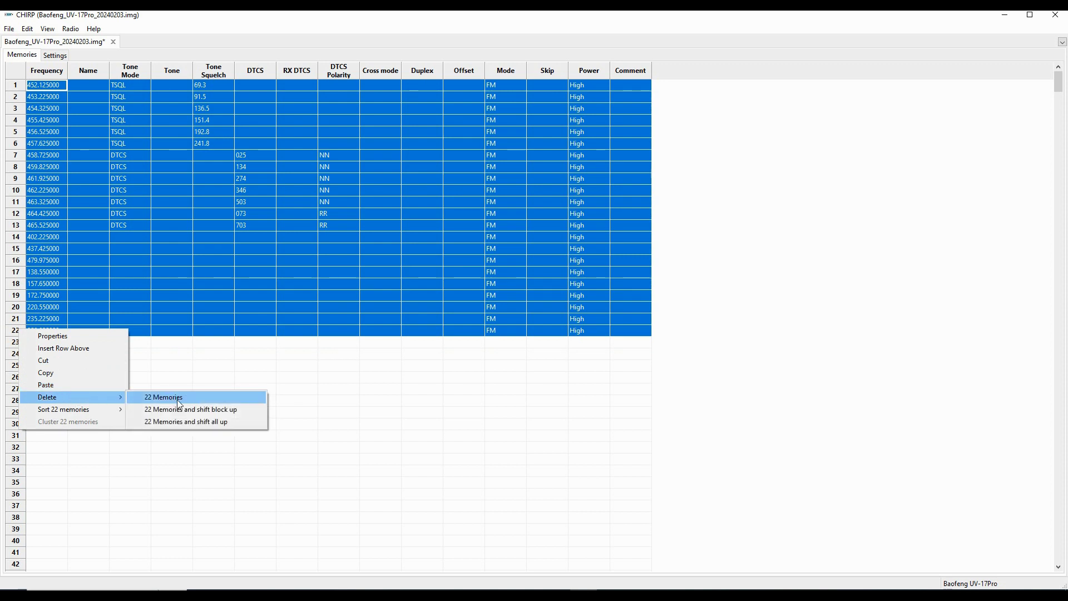
click(177, 400)
click(303, 448)
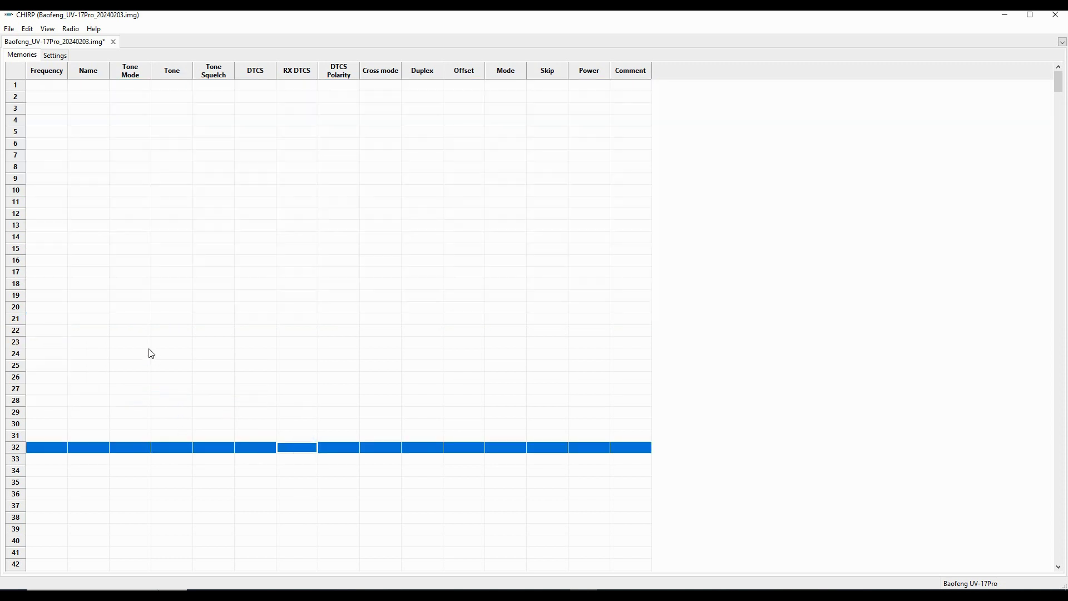
click(185, 296)
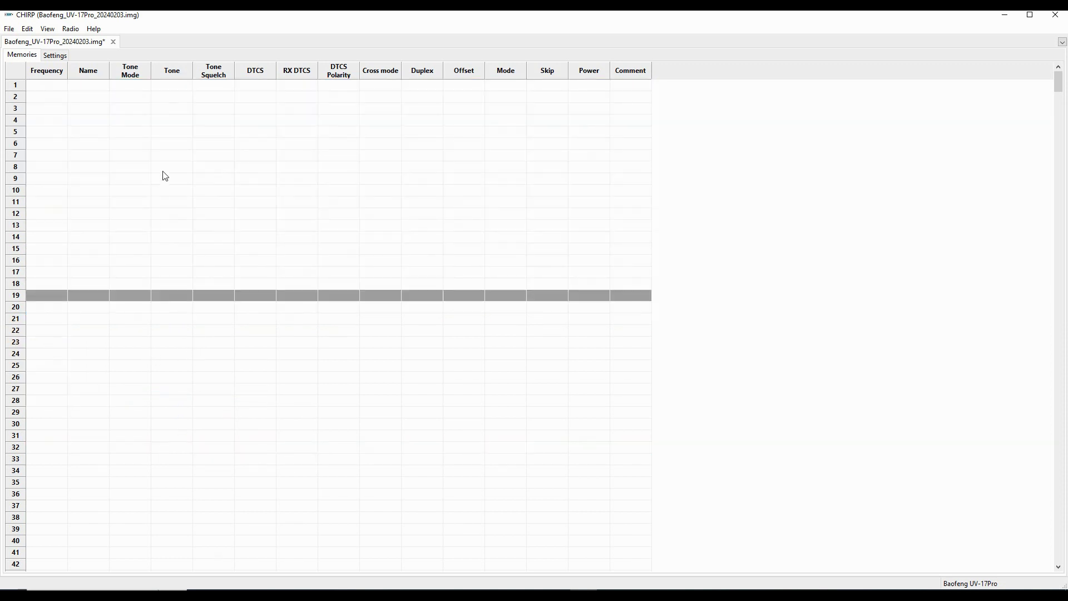
Set up a RepeaterBook query for United States amateur repeaters in Arizona, filtered by Maricopa.
click(76, 32)
mouse_move(99, 65)
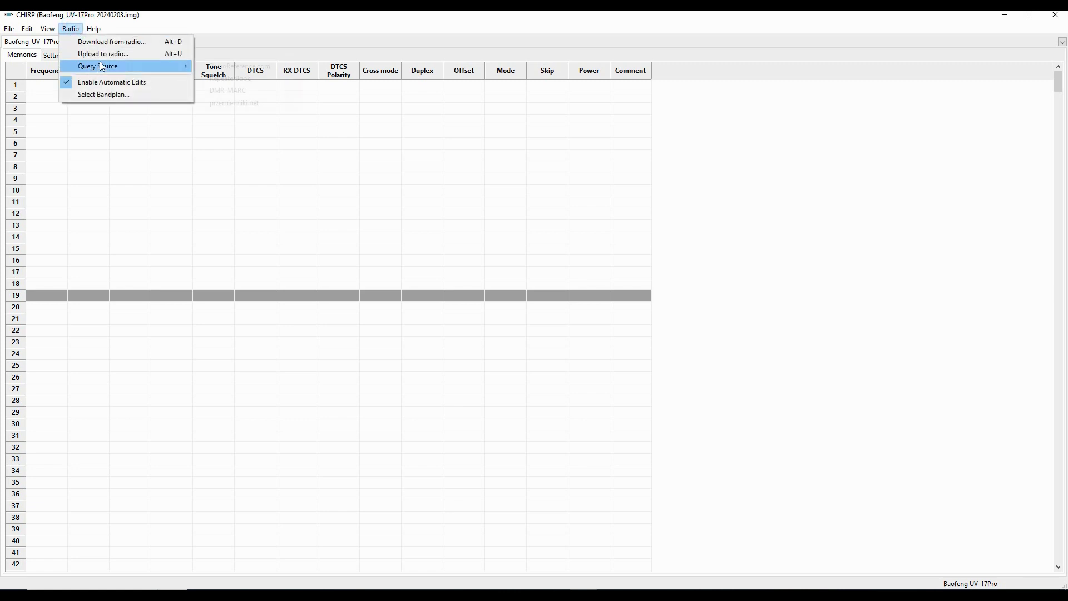
click(239, 81)
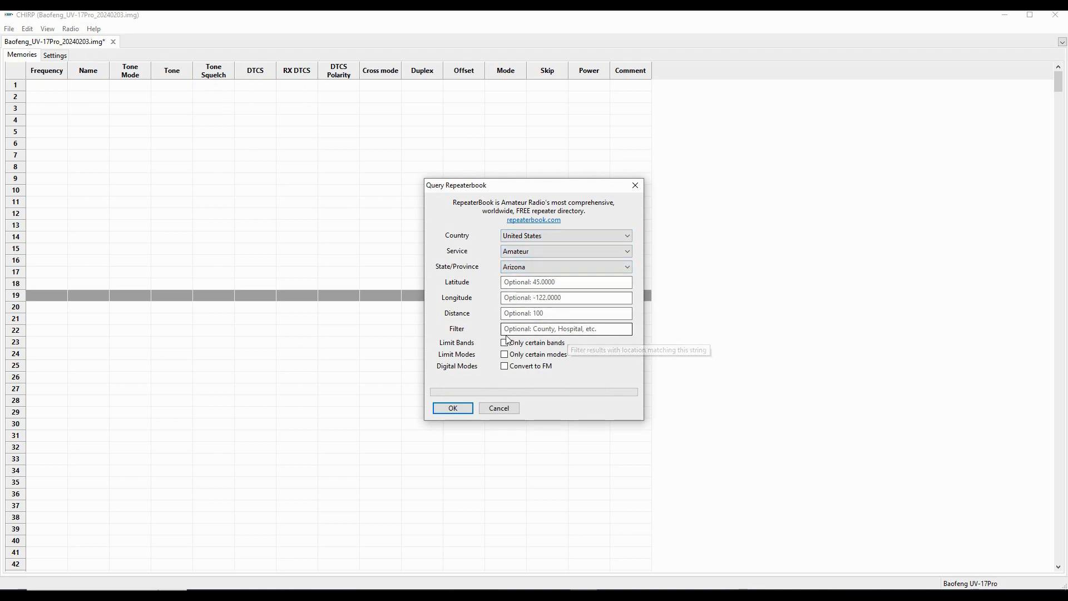
click(522, 330)
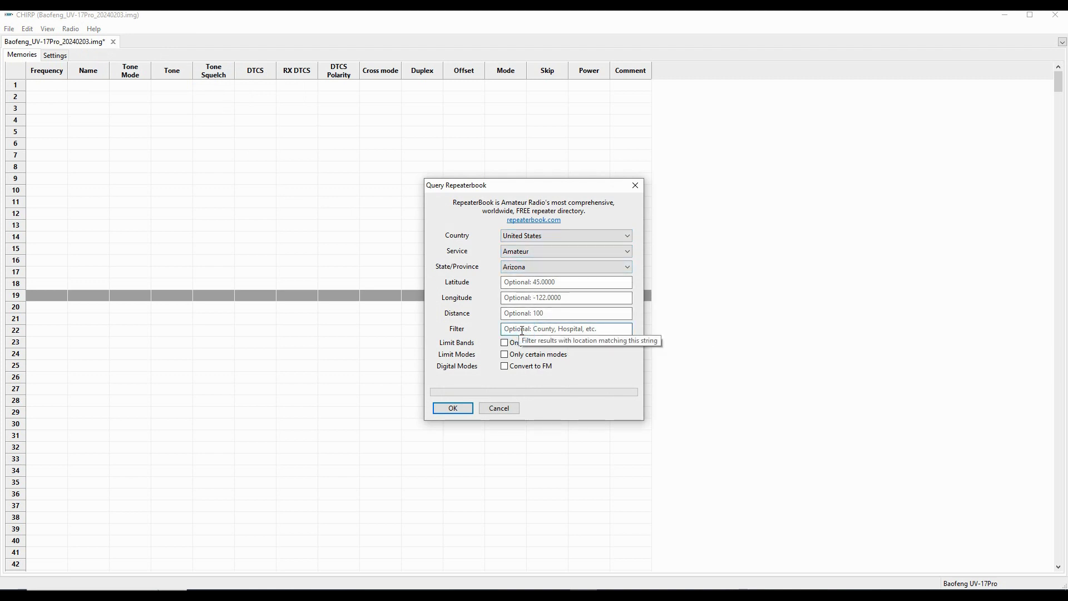
text(Maricopa)
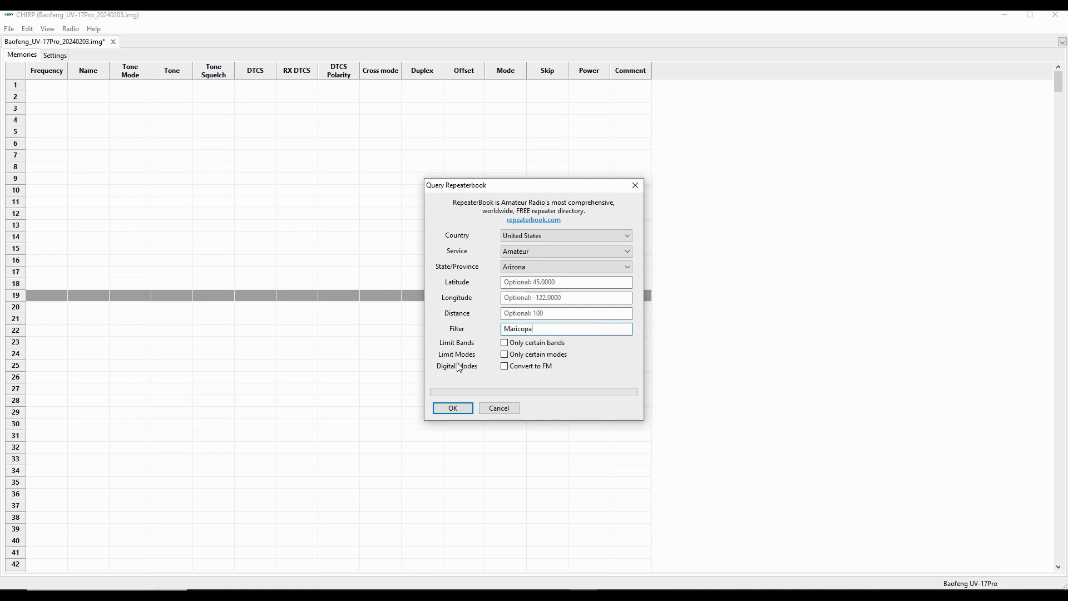
Limit the repeater query to the 2 meter, 1.25 meter and 70 centimeter bands and FM mode, and run it.
click(504, 343)
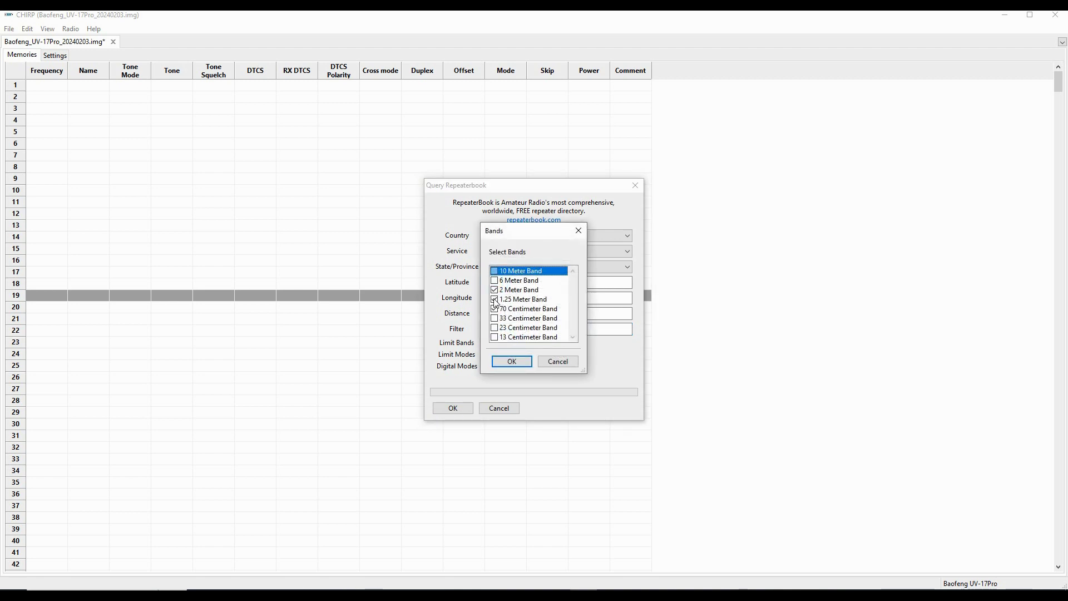
click(511, 362)
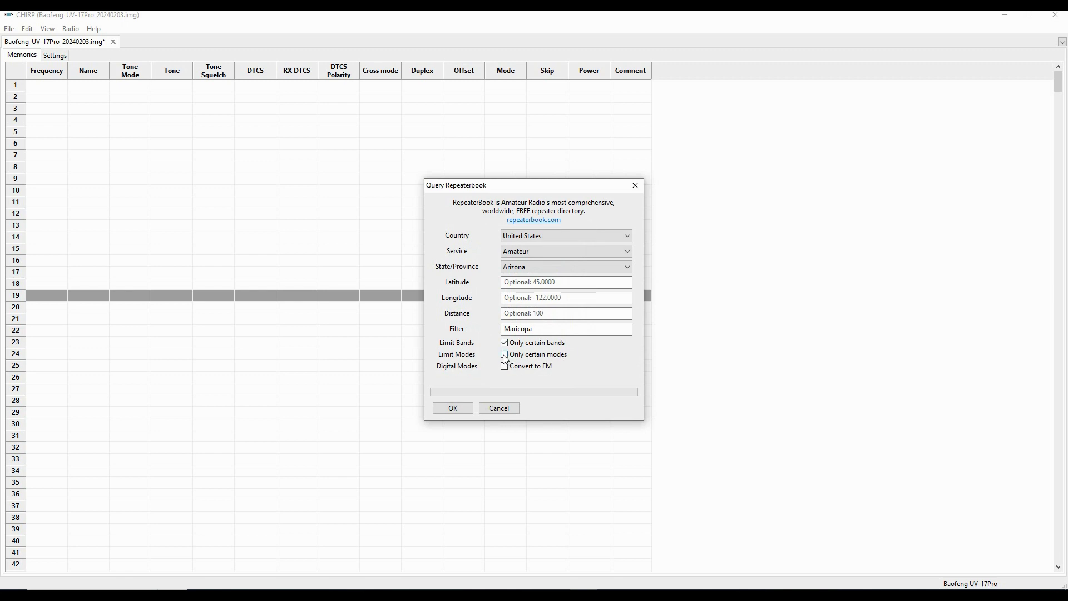
click(505, 355)
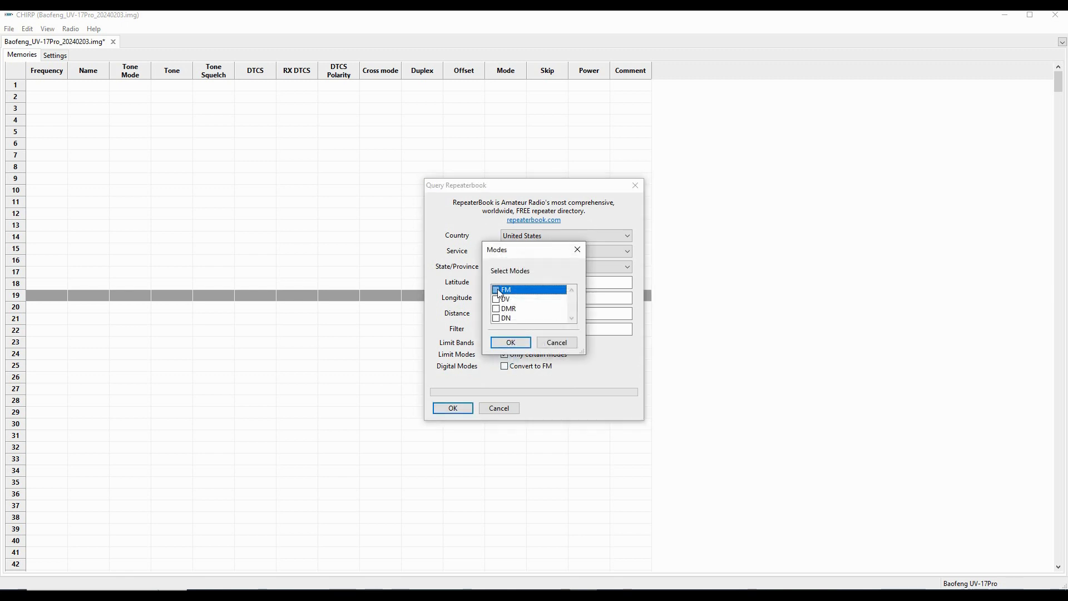
click(515, 342)
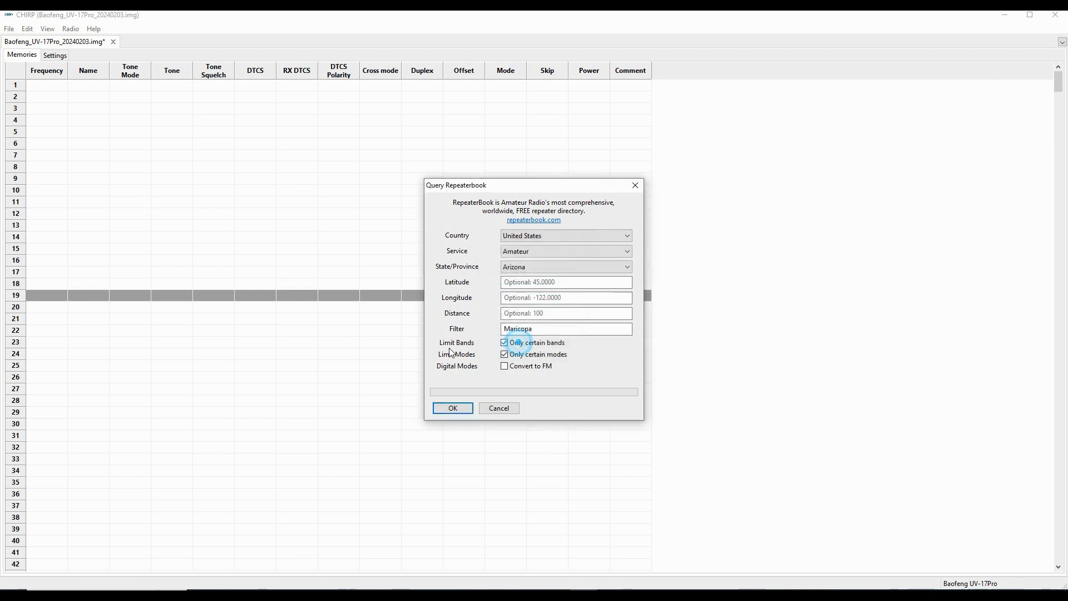
click(457, 408)
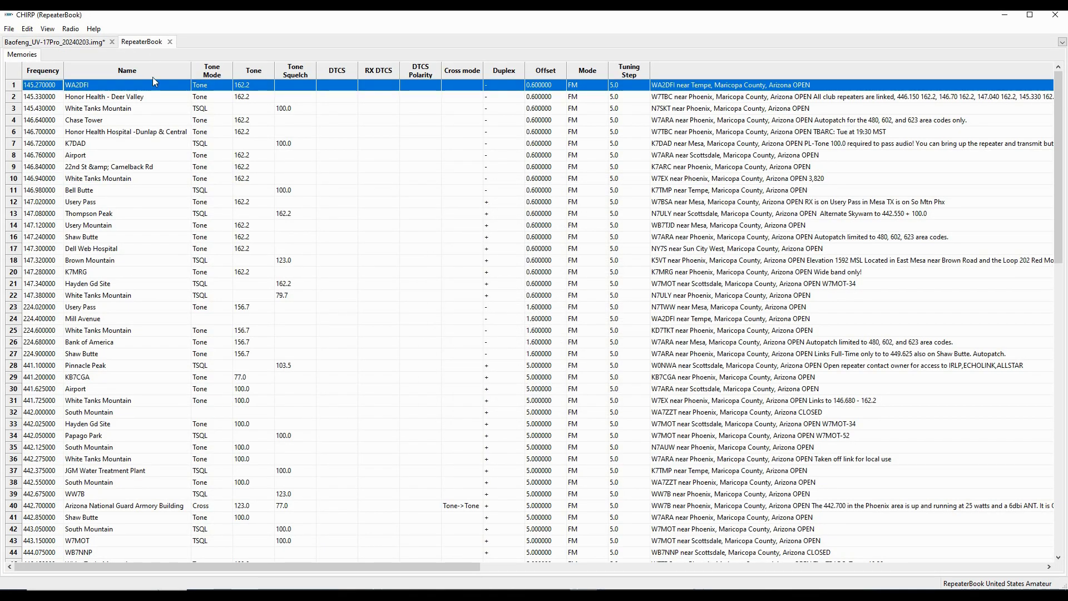
Copy all repeaters in the RepeaterBook results and switch back to the Baofeng UV-17Pro memory list.
scroll(133, 324, down, 7)
scroll(133, 324, down, 5)
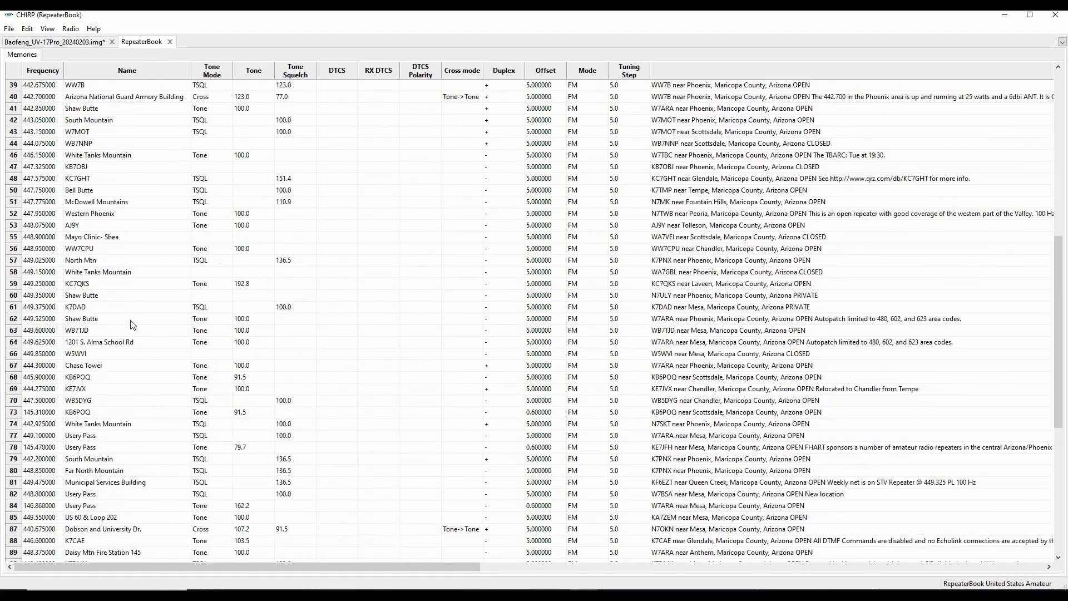
scroll(123, 334, up, 5)
key(ctrl+Home)
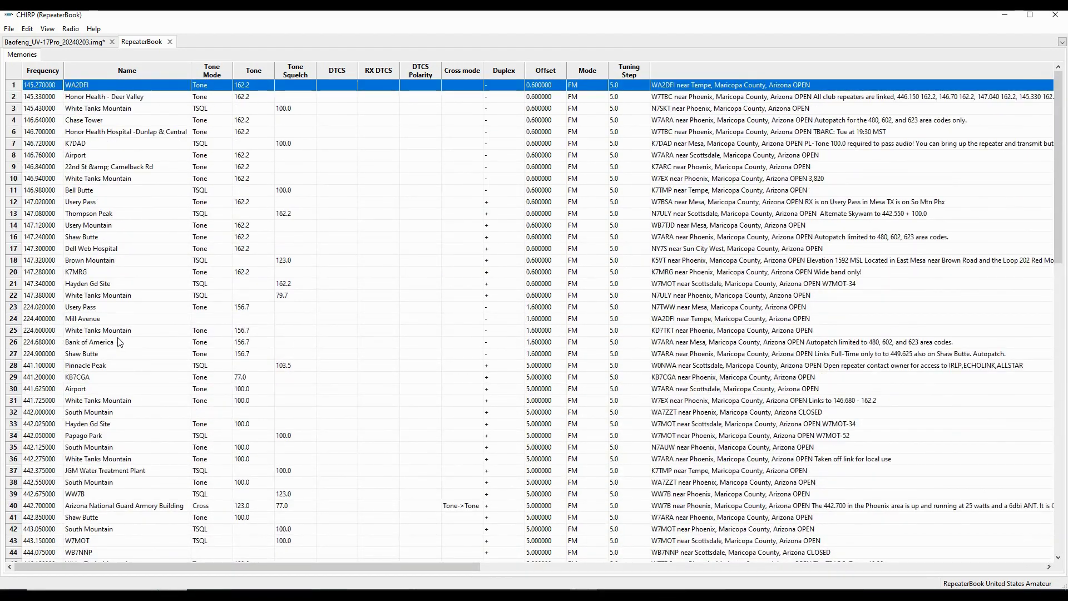
click(12, 75)
right_click(111, 116)
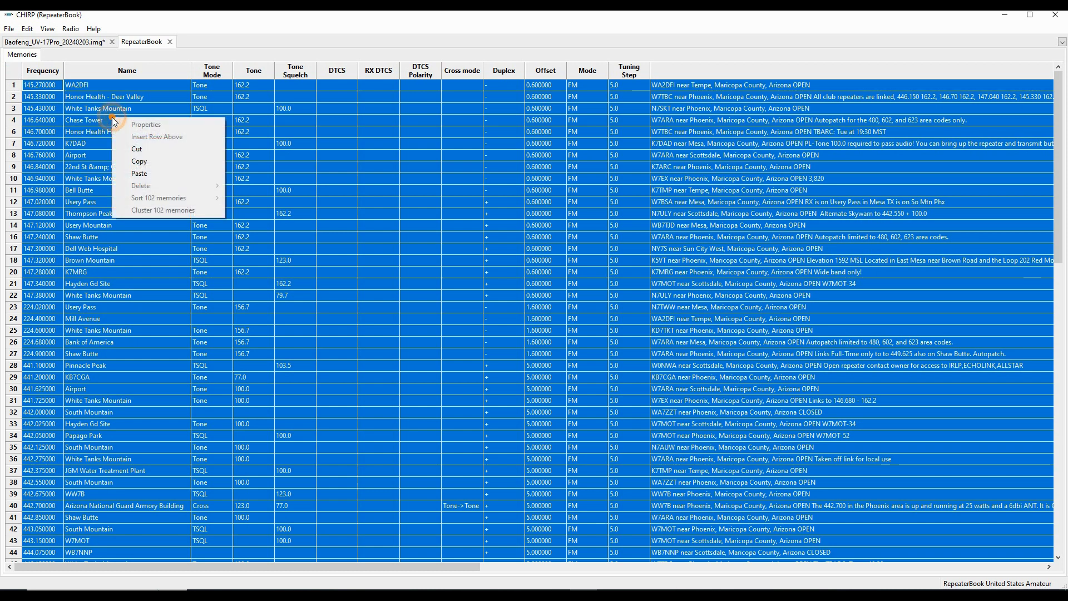
click(149, 162)
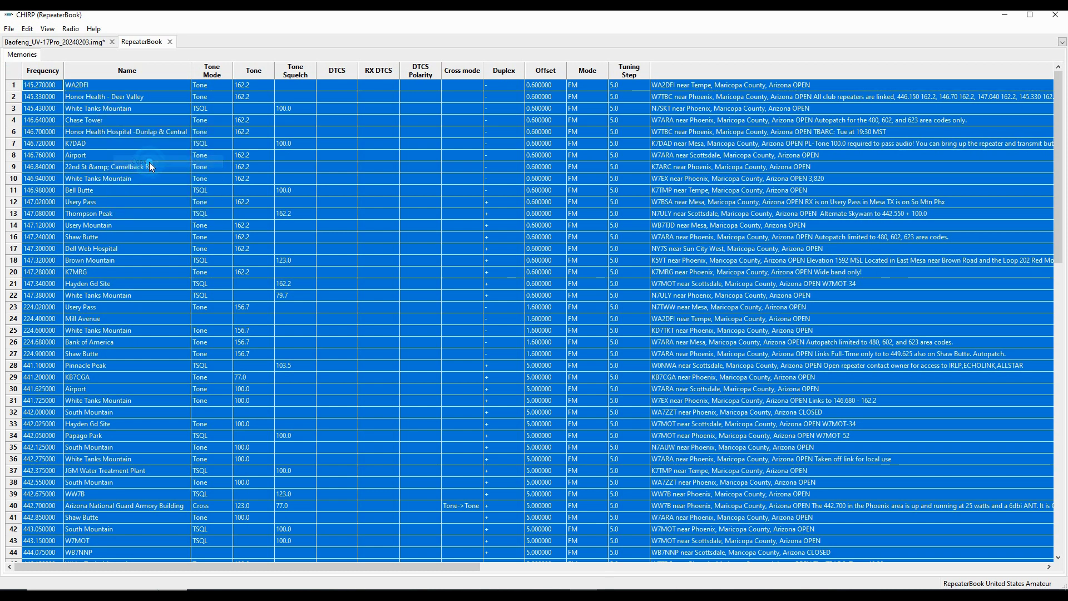
click(34, 44)
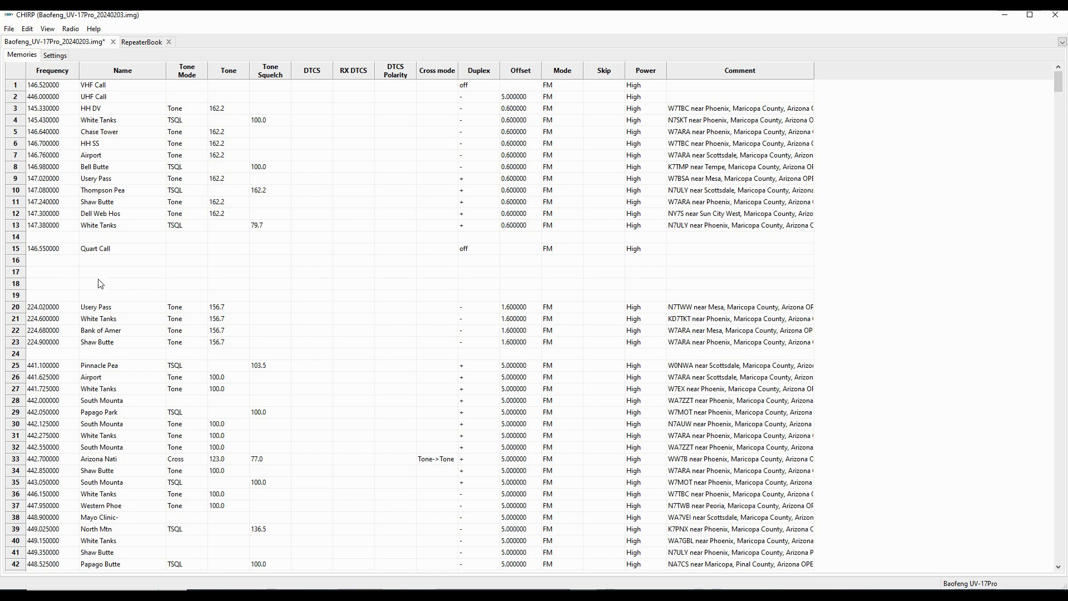
Review the radio's programmed channels and the empty memory rows down to row 100.
scroll(100, 284, down, 7)
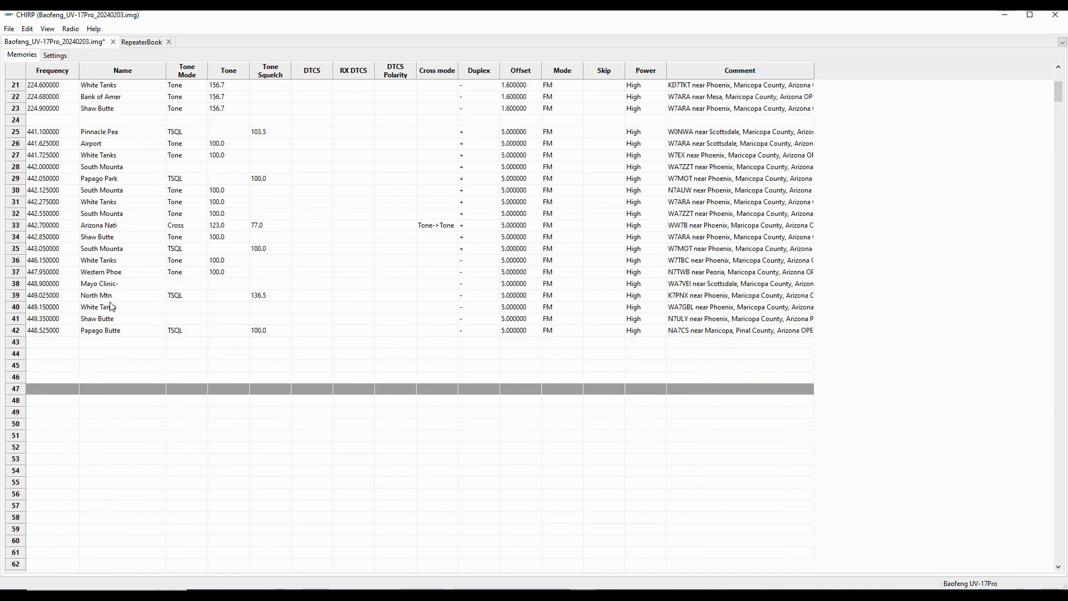
scroll(134, 299, up, 3)
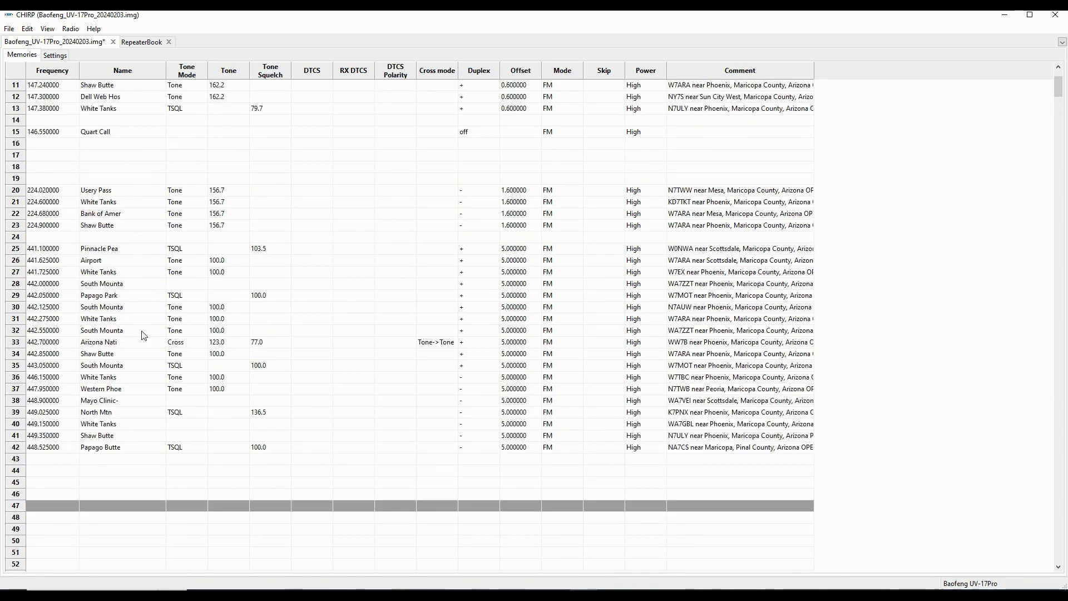
scroll(129, 334, up, 3)
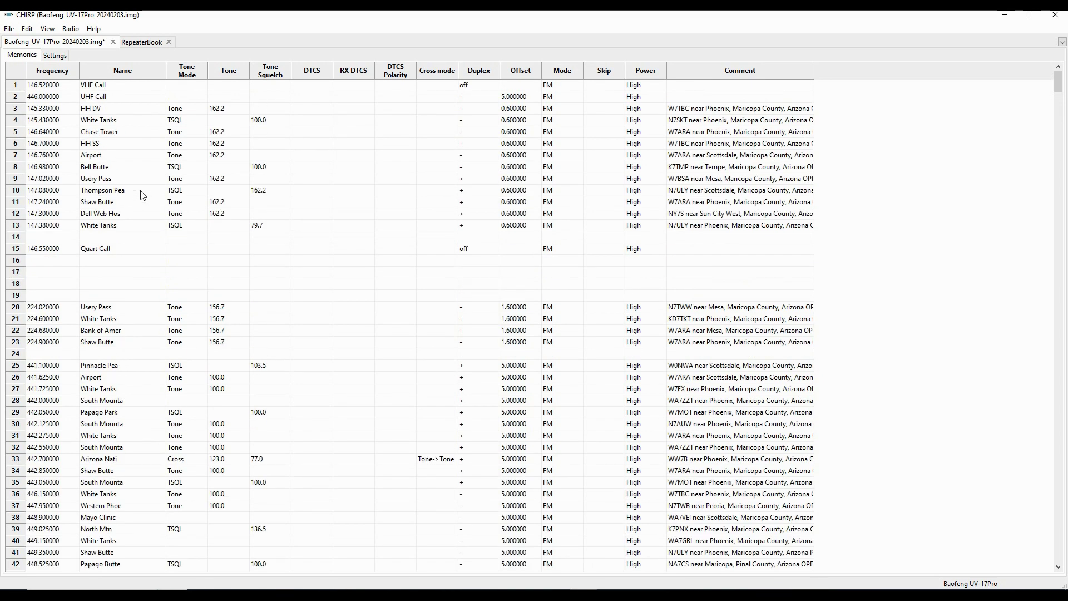
scroll(143, 195, down, 8)
scroll(143, 194, down, 5)
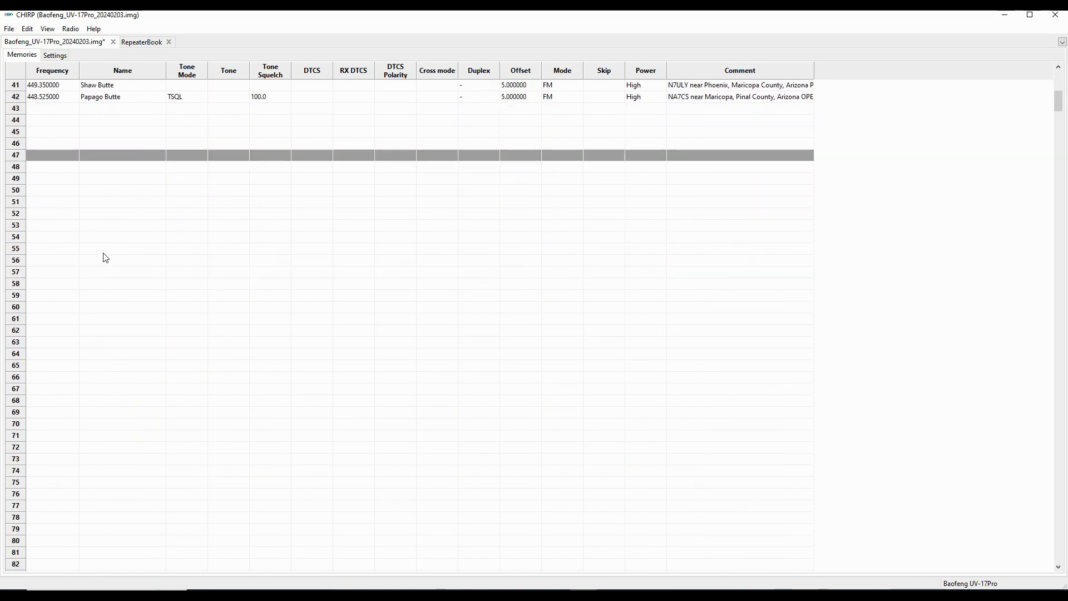
scroll(110, 346, down, 5)
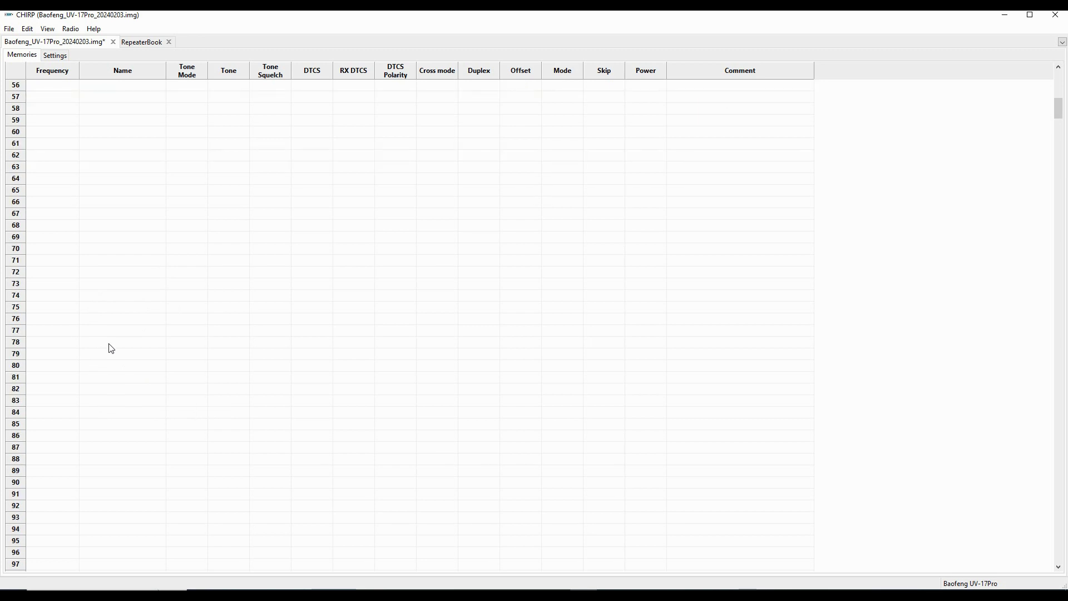
scroll(136, 384, down, 5)
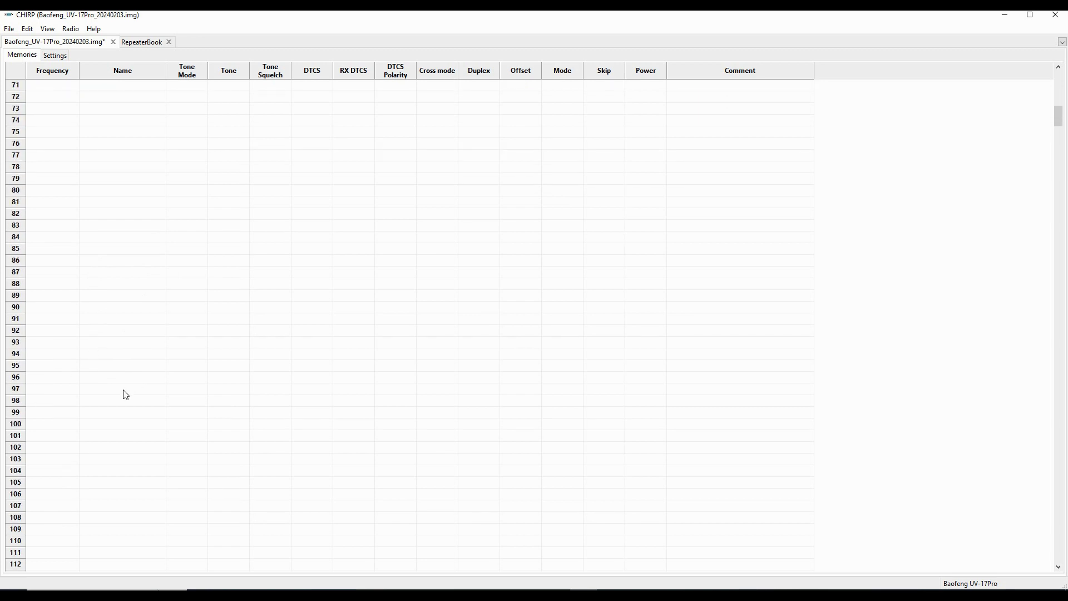
click(17, 424)
scroll(123, 315, up, 10)
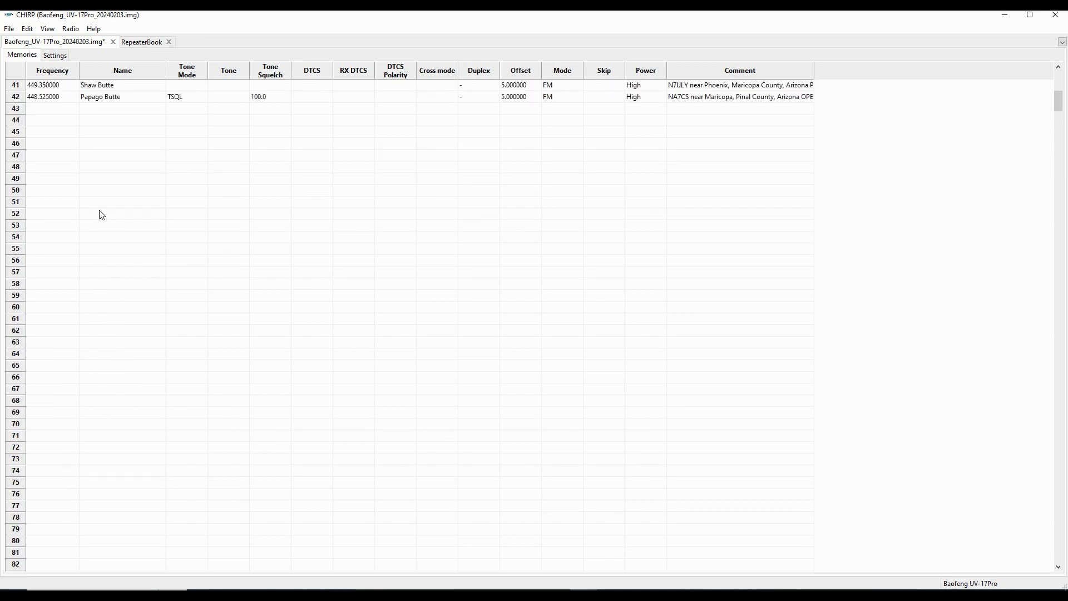
Open the stock configuration US FRS and GMRS Channels.csv.
click(9, 29)
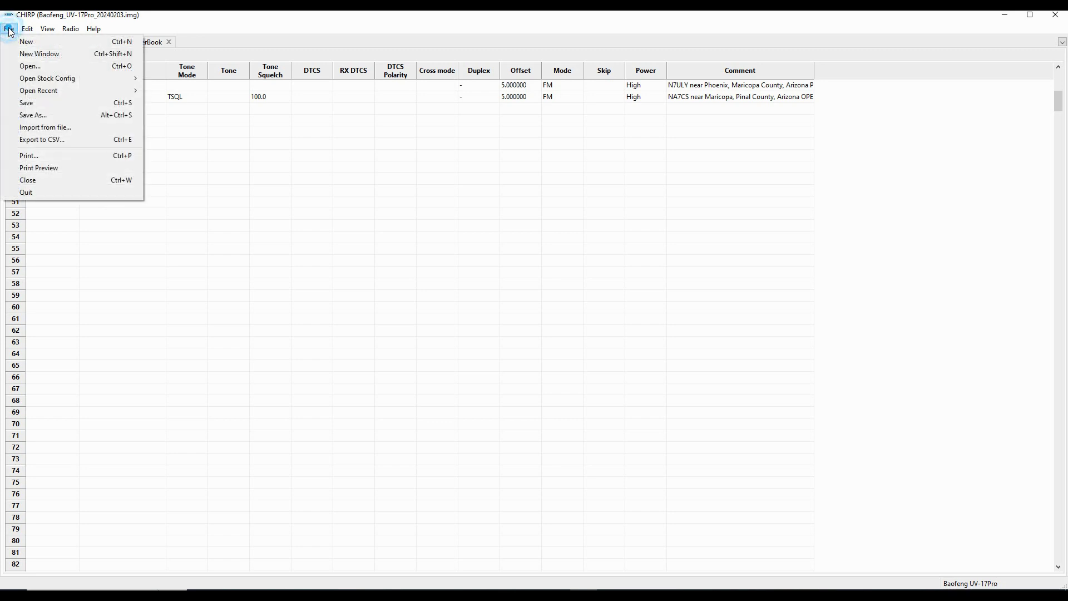
mouse_move(67, 77)
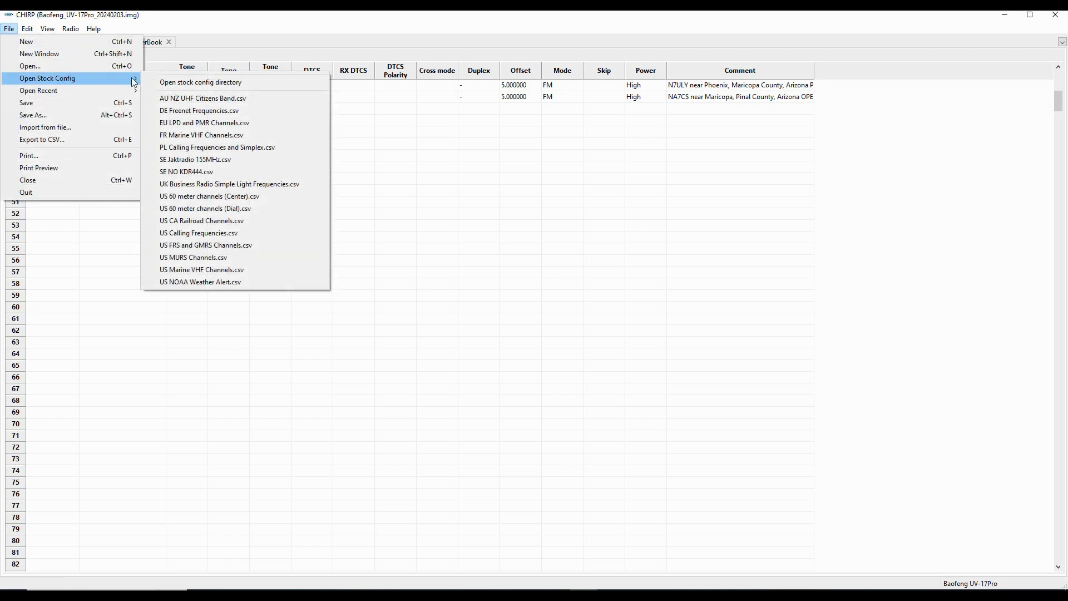
click(224, 246)
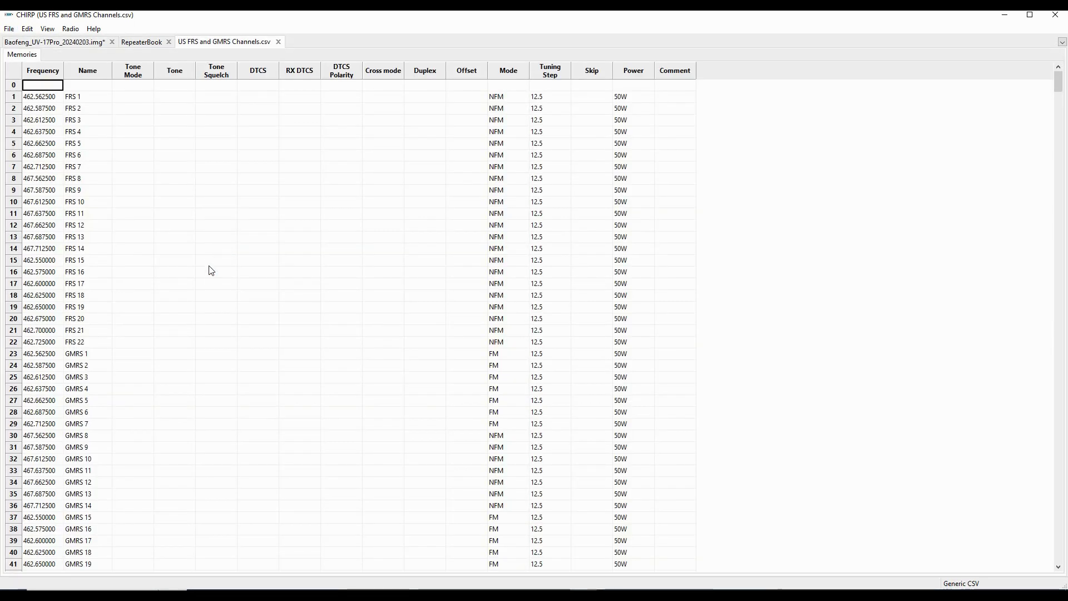
Delete memory rows 0 to 22, containing FRS 1 to FRS 22, from the US FRS and GMRS Channels list.
click(13, 85)
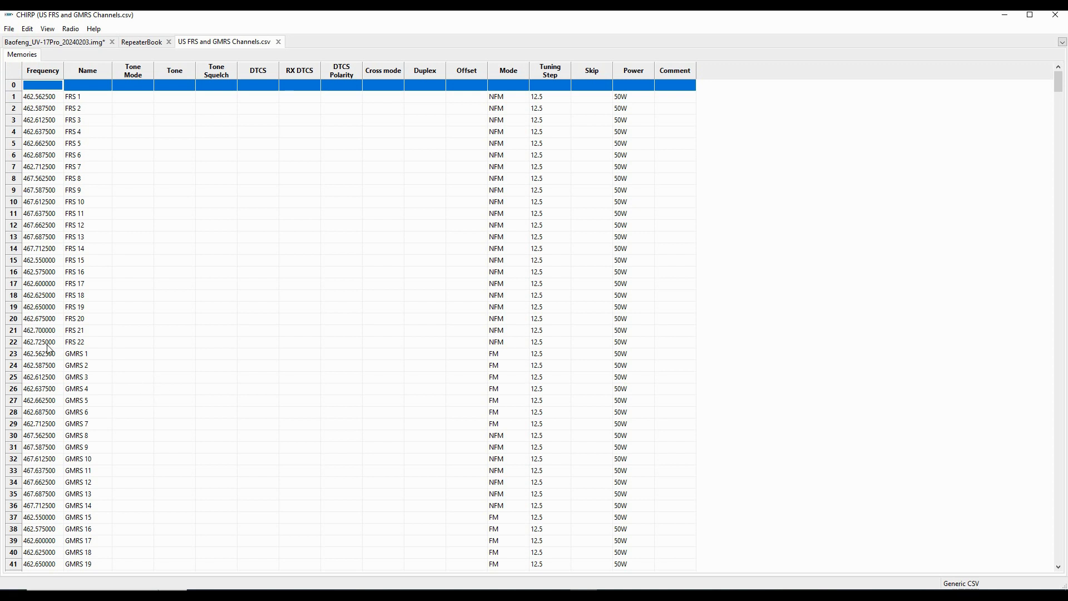
shift+click(15, 343)
right_click(68, 249)
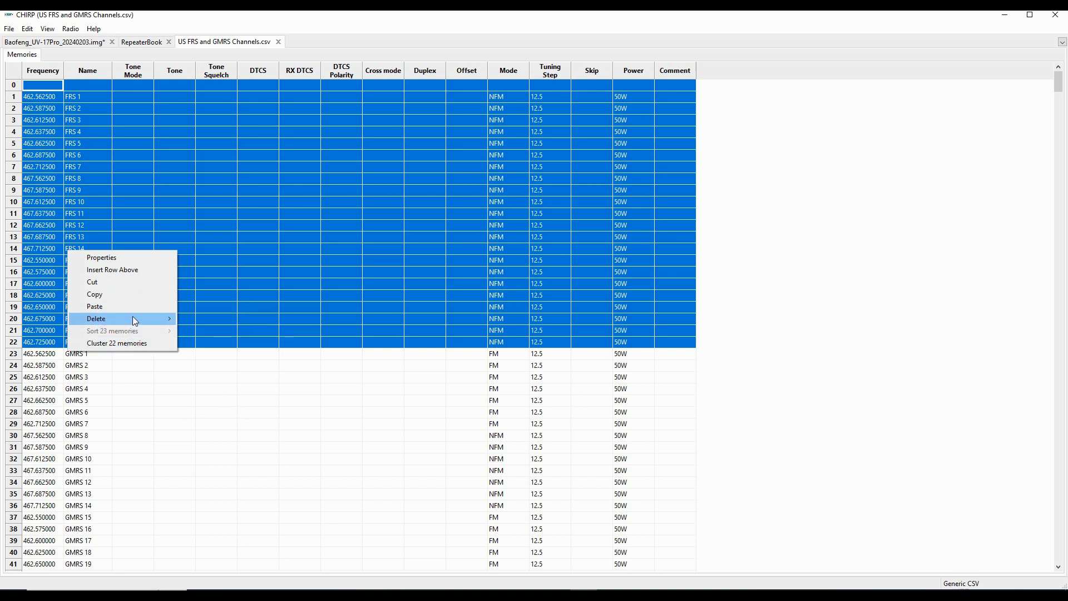
mouse_move(158, 315)
click(210, 316)
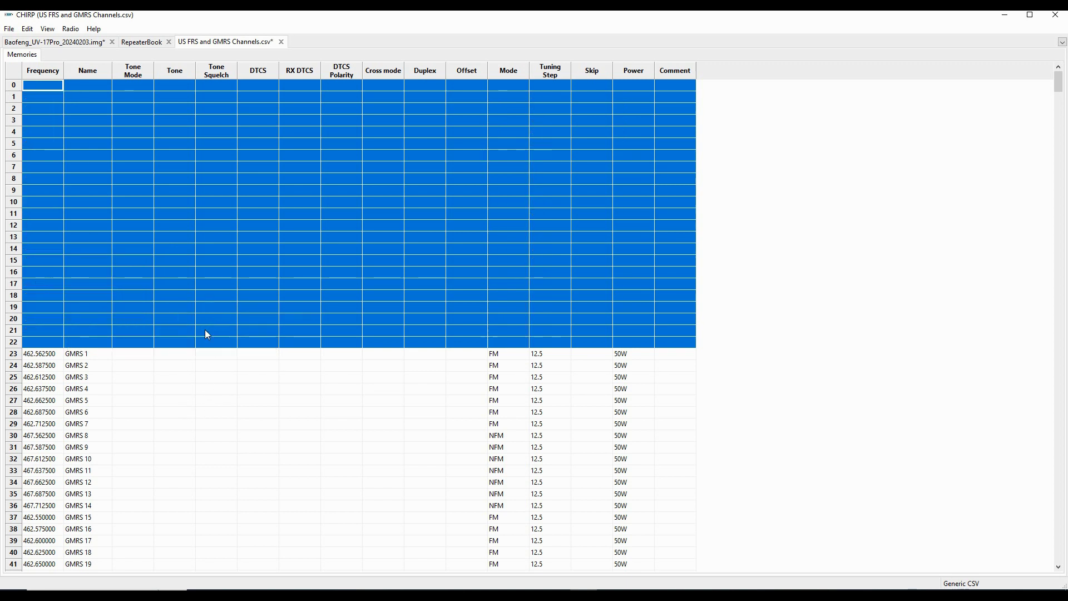
Copy the GMRS channels in rows 23 to 52, from GMRS 1 to GMRS 725/22R.
click(13, 354)
scroll(166, 346, down, 3)
scroll(165, 346, down, 6)
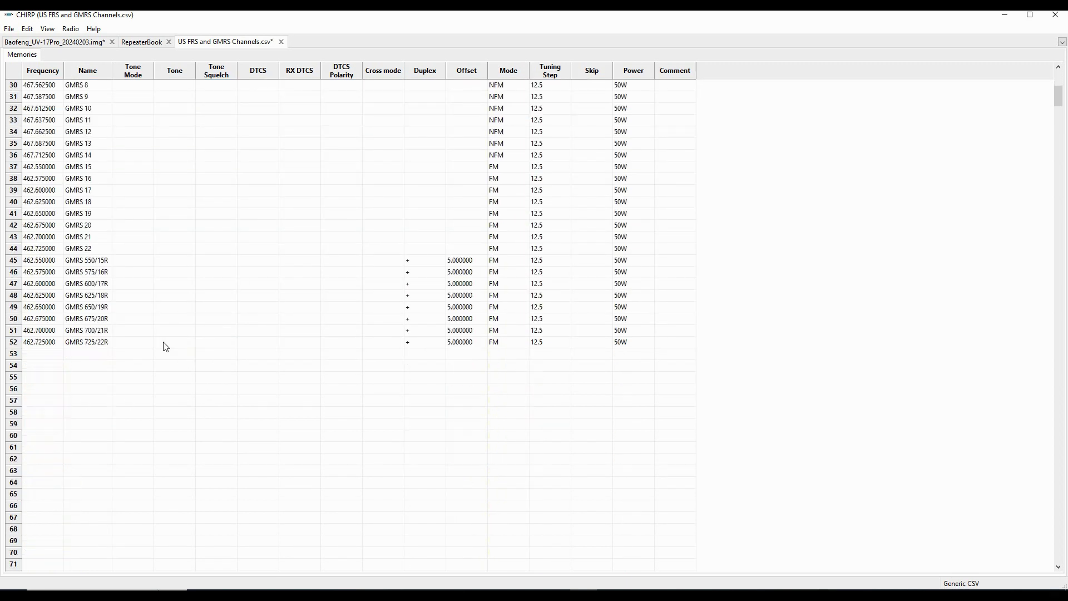
shift+click(14, 342)
right_click(46, 246)
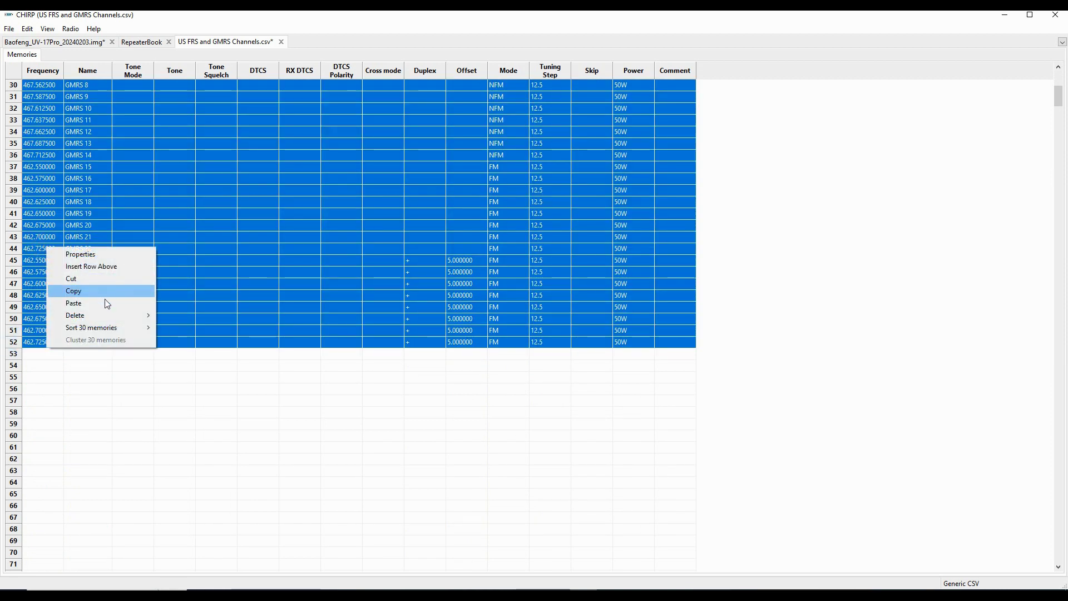
click(92, 290)
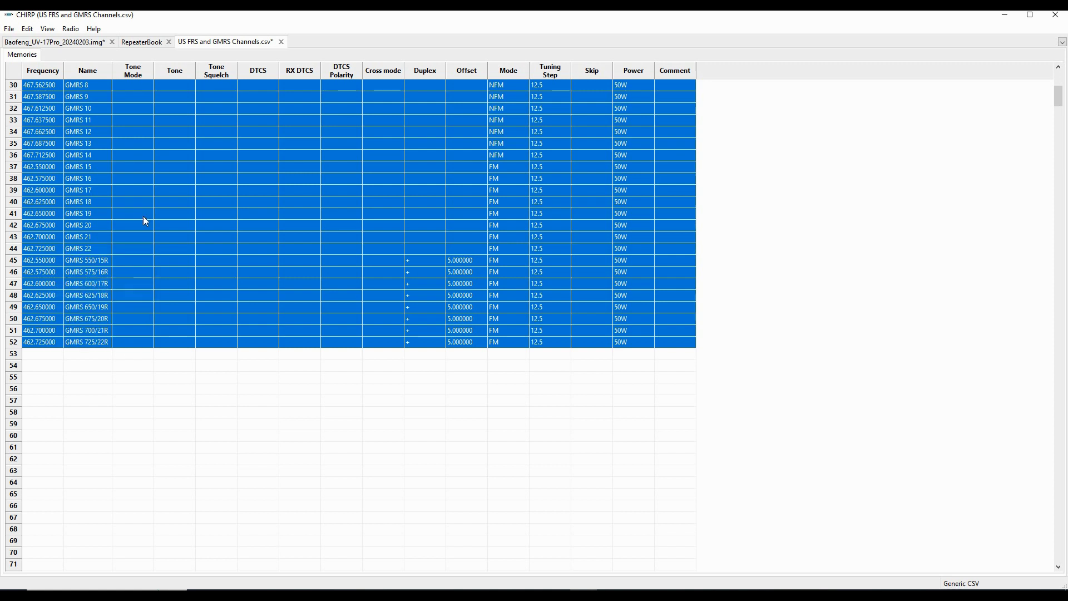
Paste the copied GMRS channels into the Baofeng UV-17Pro memory list starting at row 100 and check the list.
click(47, 42)
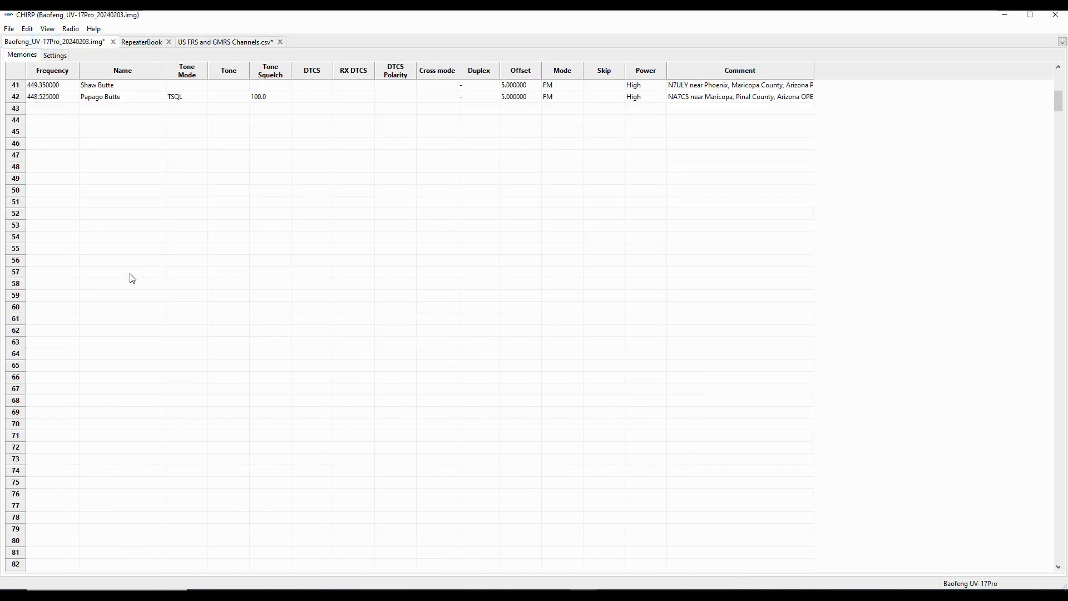
scroll(138, 321, down, 7)
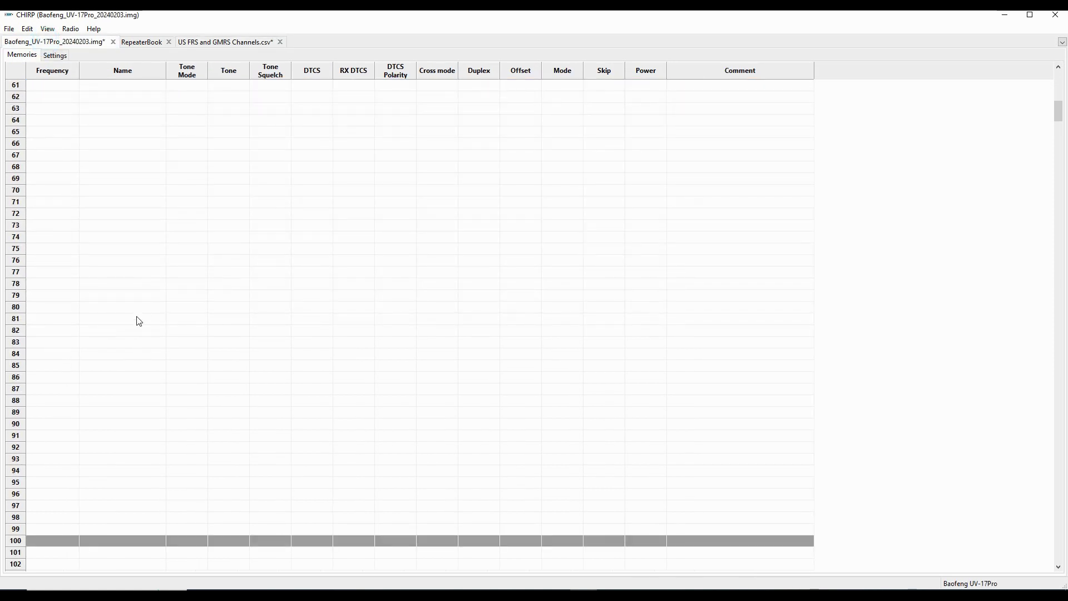
scroll(120, 341, down, 5)
click(42, 367)
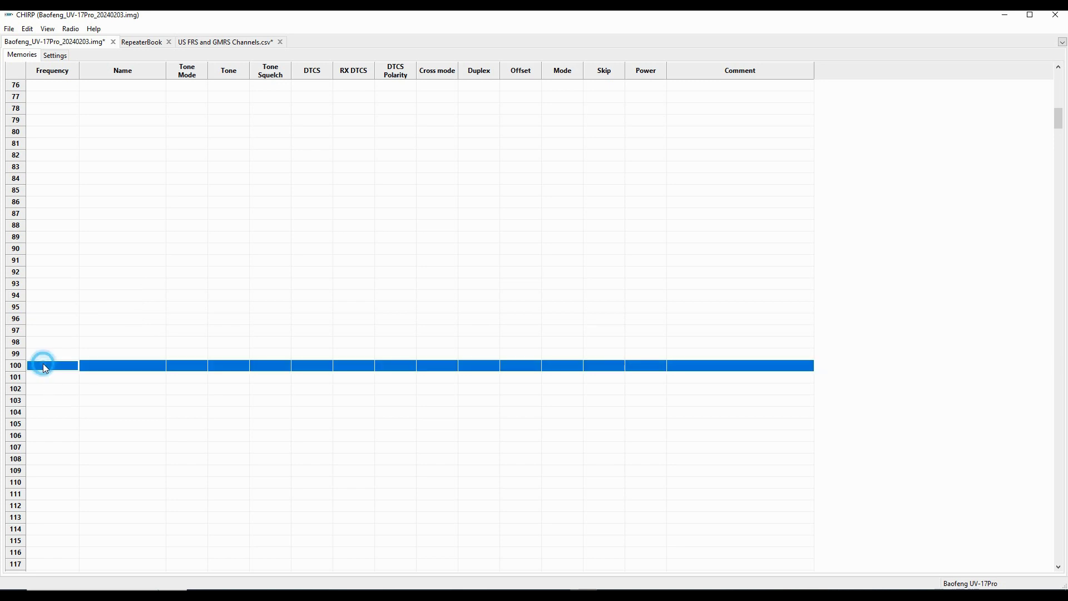
right_click(43, 365)
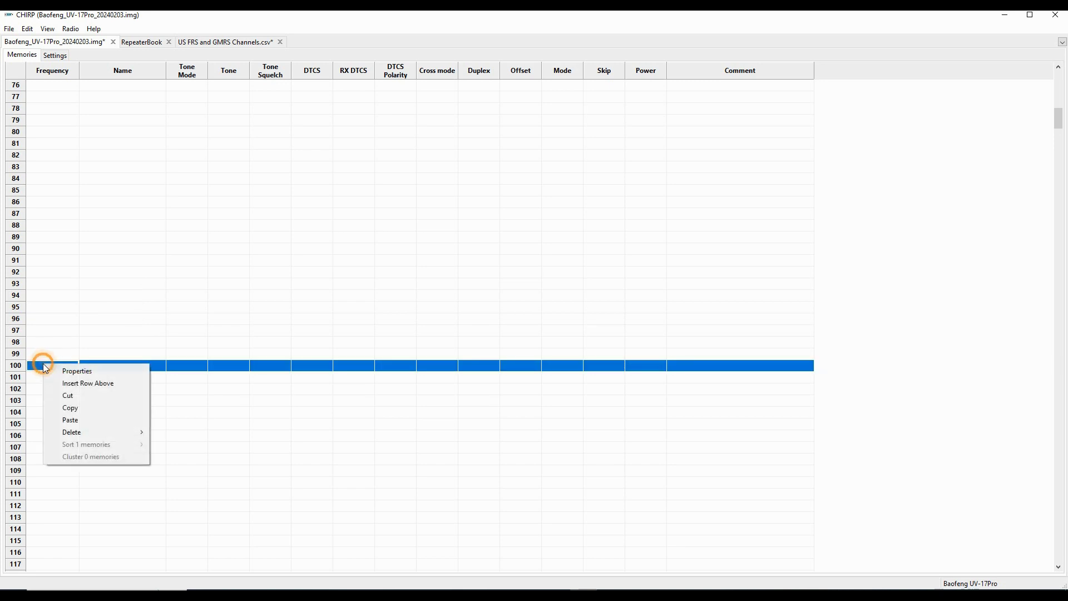
click(71, 421)
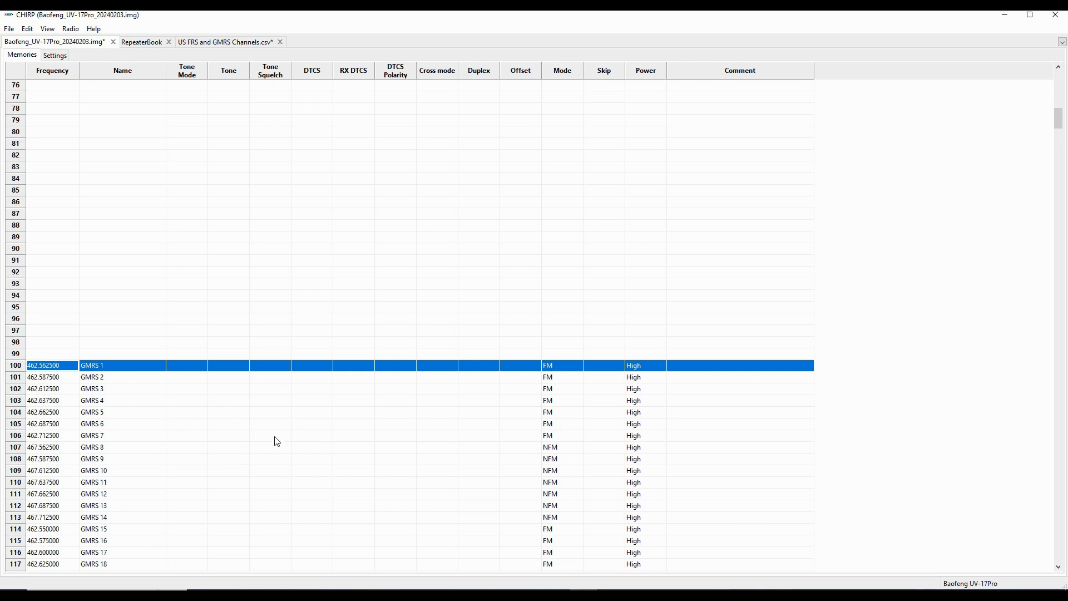
scroll(399, 393, down, 8)
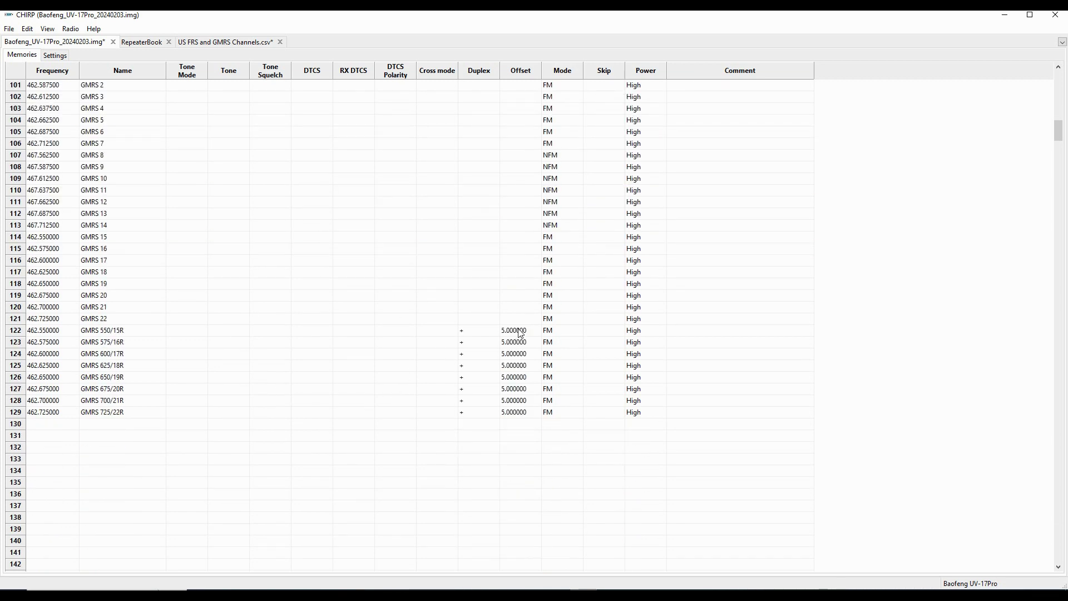
scroll(286, 356, up, 10)
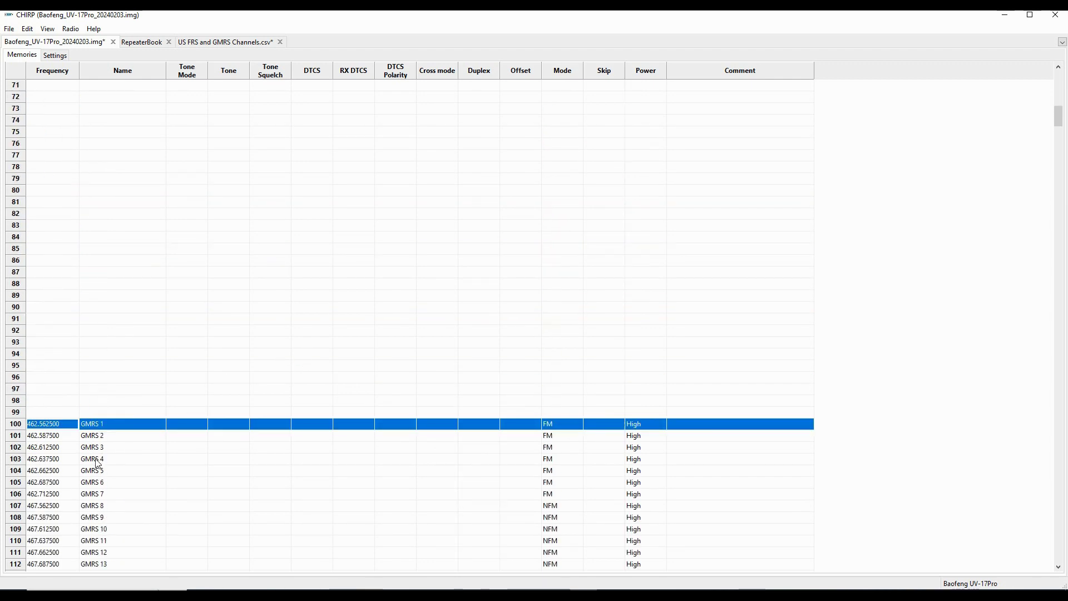
scroll(222, 319, up, 20)
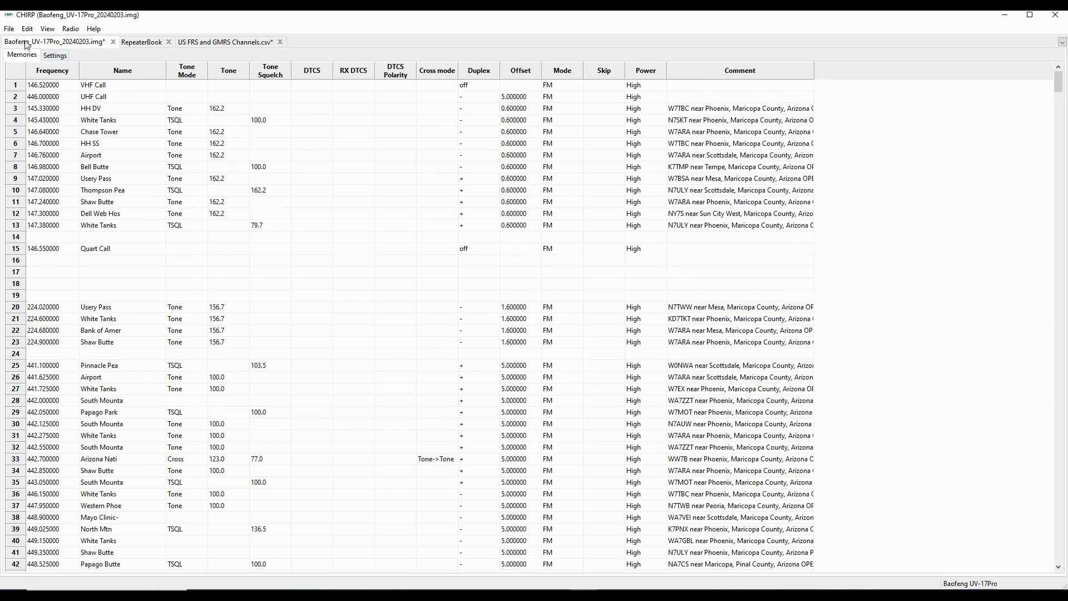
Enable Dual Watch and set the Channel A work mode to Channel in the radio's basic settings.
click(53, 55)
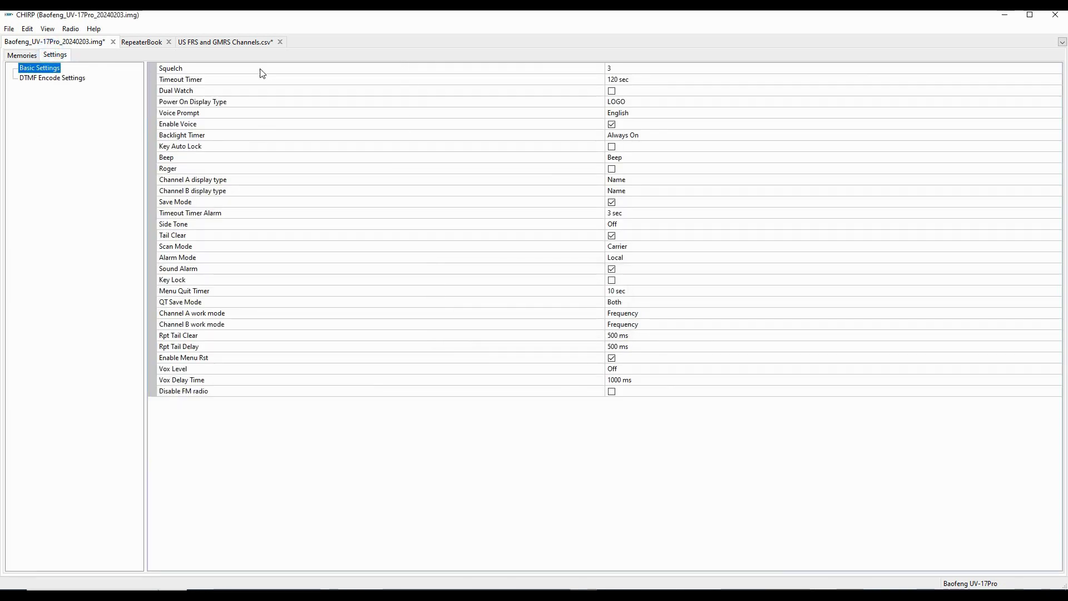
click(612, 91)
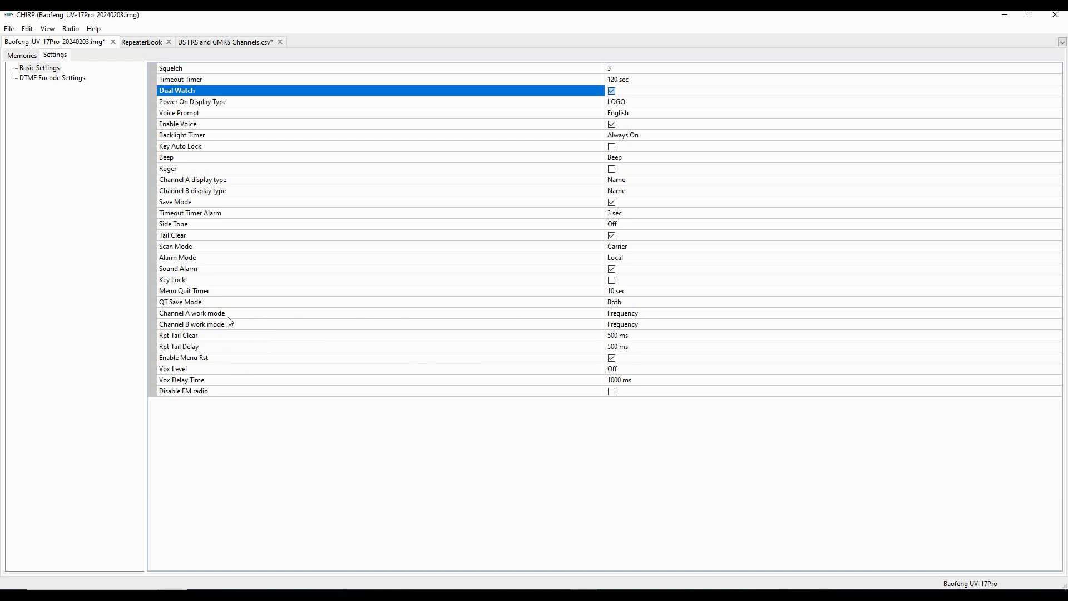
click(625, 314)
click(626, 315)
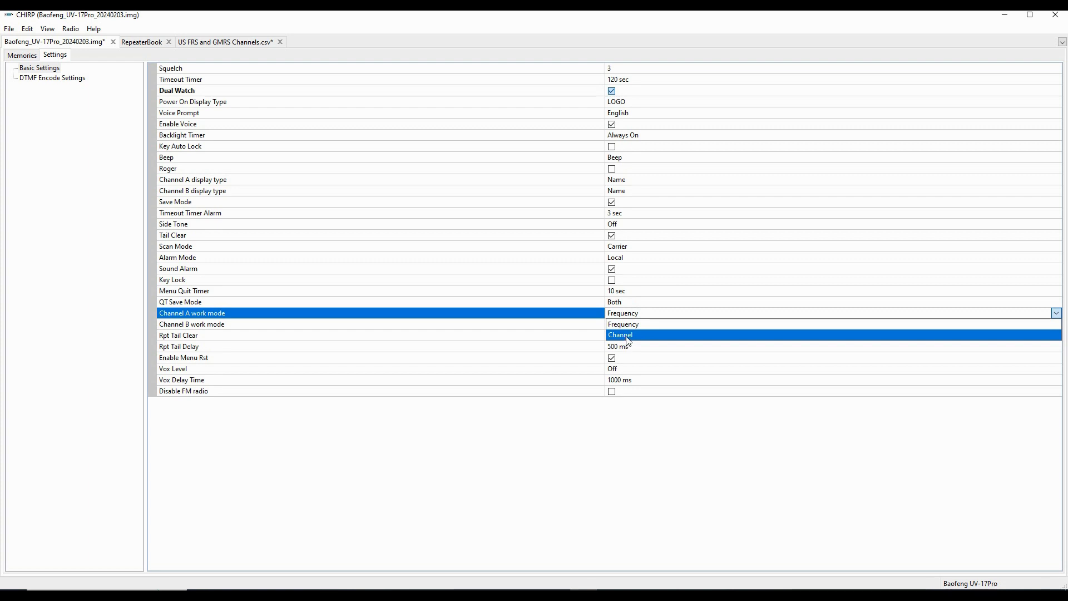
click(629, 335)
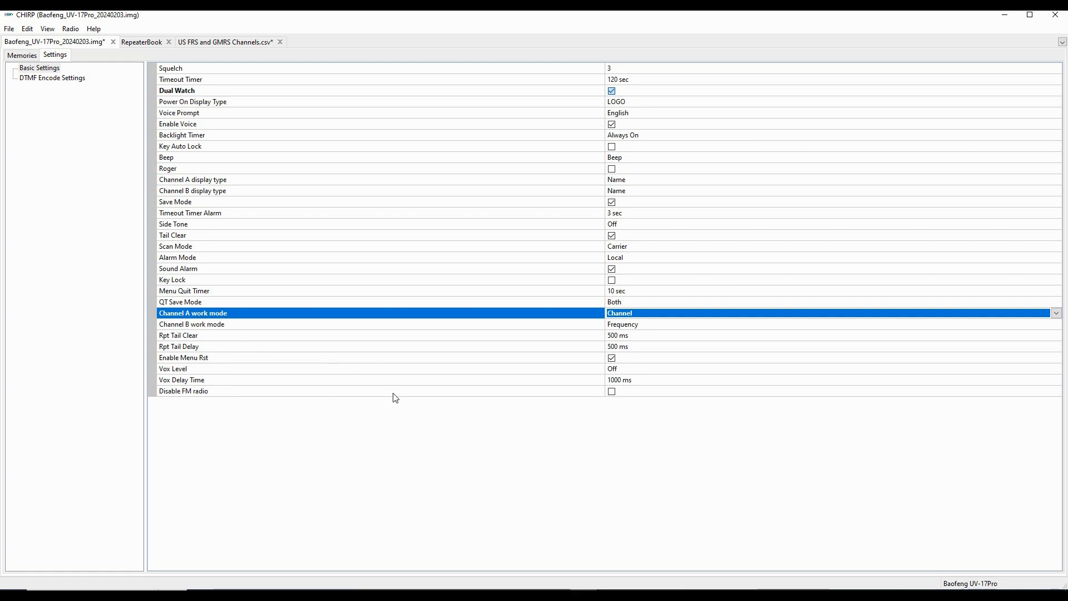
Review the radio's DTMF encode settings and return to the basic settings.
click(49, 78)
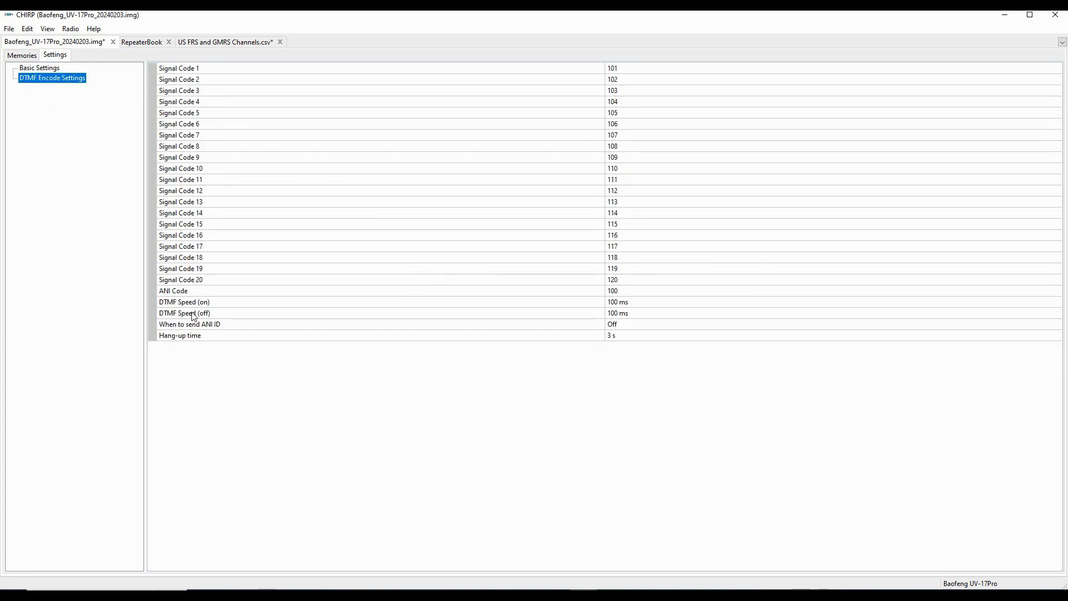
click(47, 69)
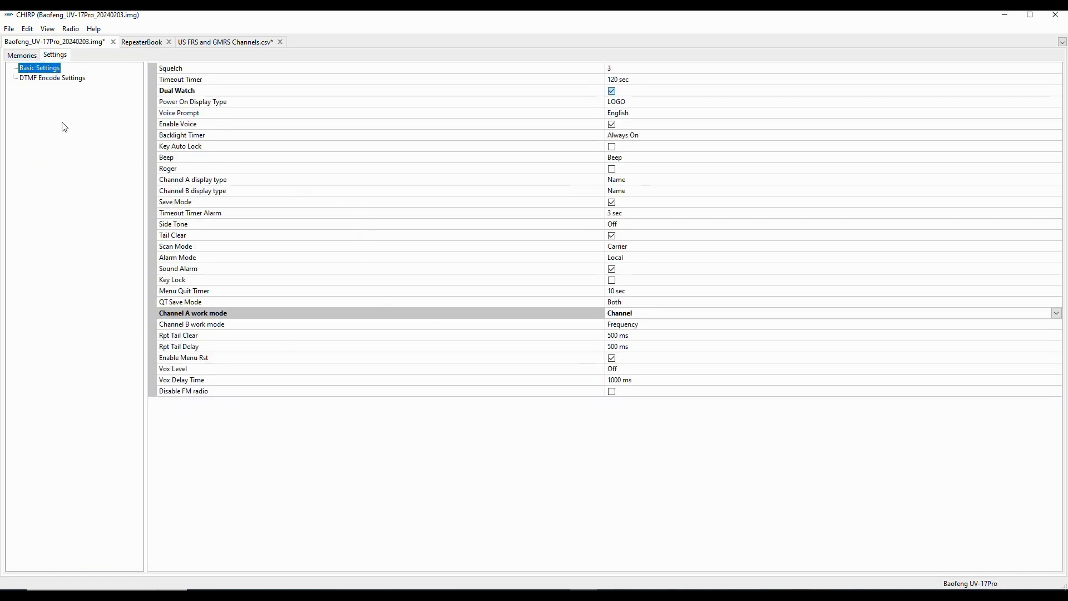
Start saving the radio image as a new file and create a folder named UV-25ProMax in Chirp images.
click(9, 29)
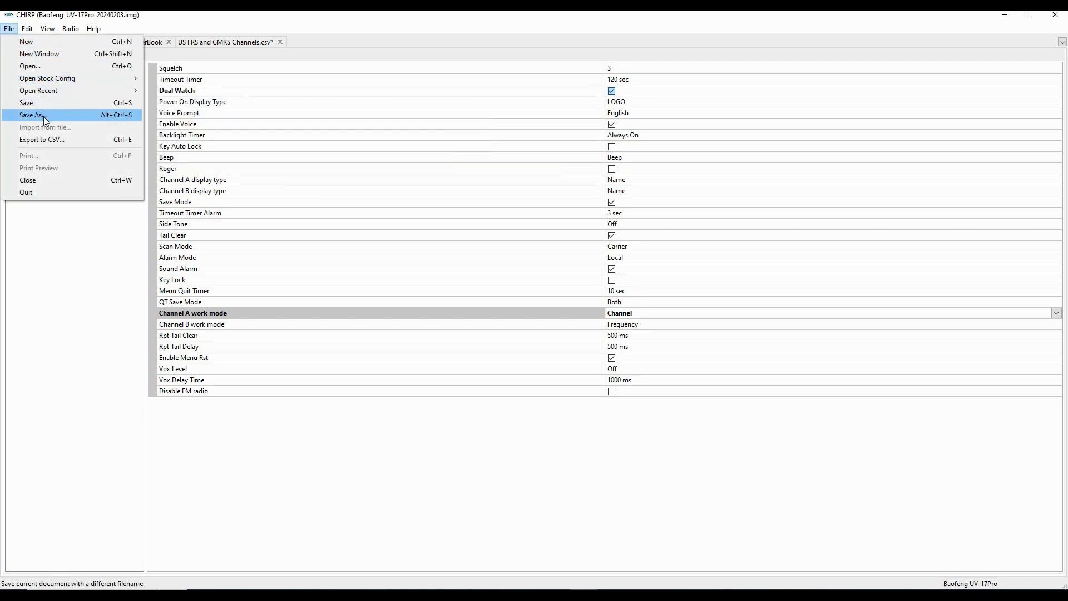
click(43, 115)
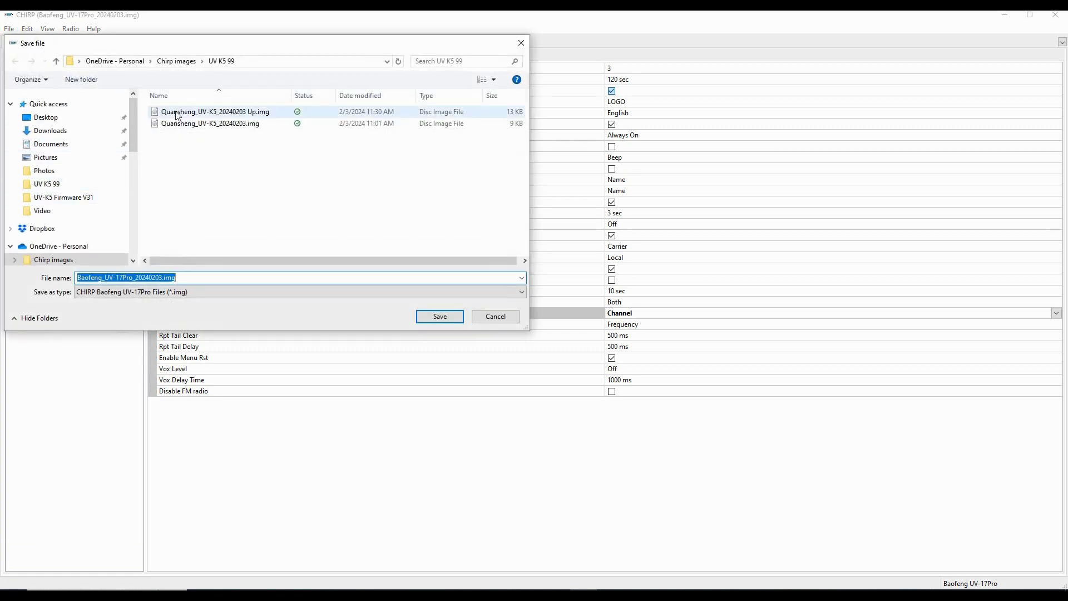
click(195, 62)
click(81, 80)
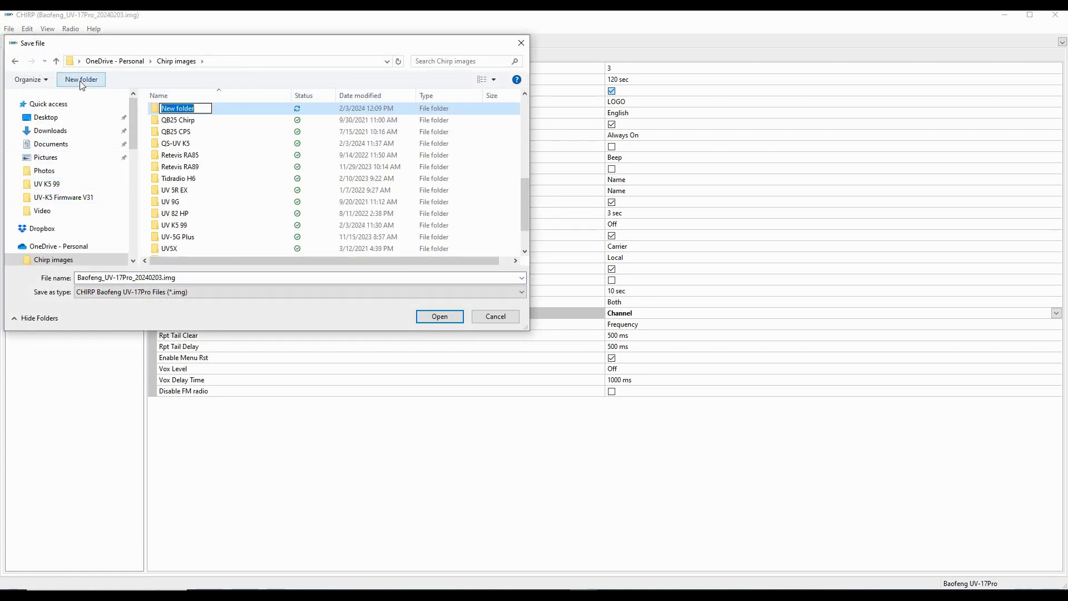
text(UV-25ProMax)
click(233, 156)
Save the radio image as Baofeng_UV-17Pro_20240203.img in the UV-25ProMax folder.
click(226, 110)
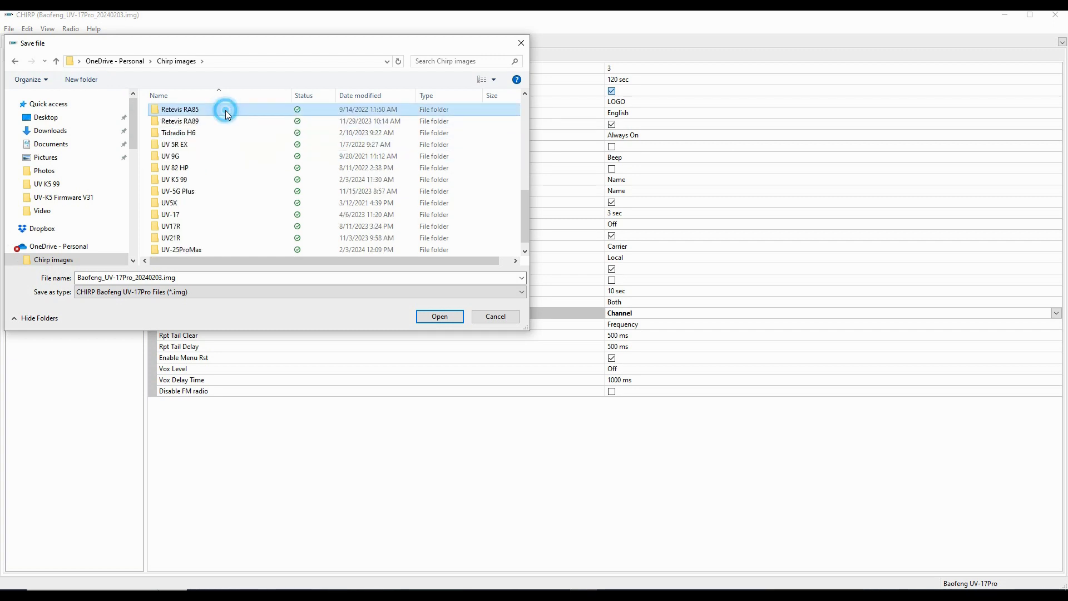
click(225, 111)
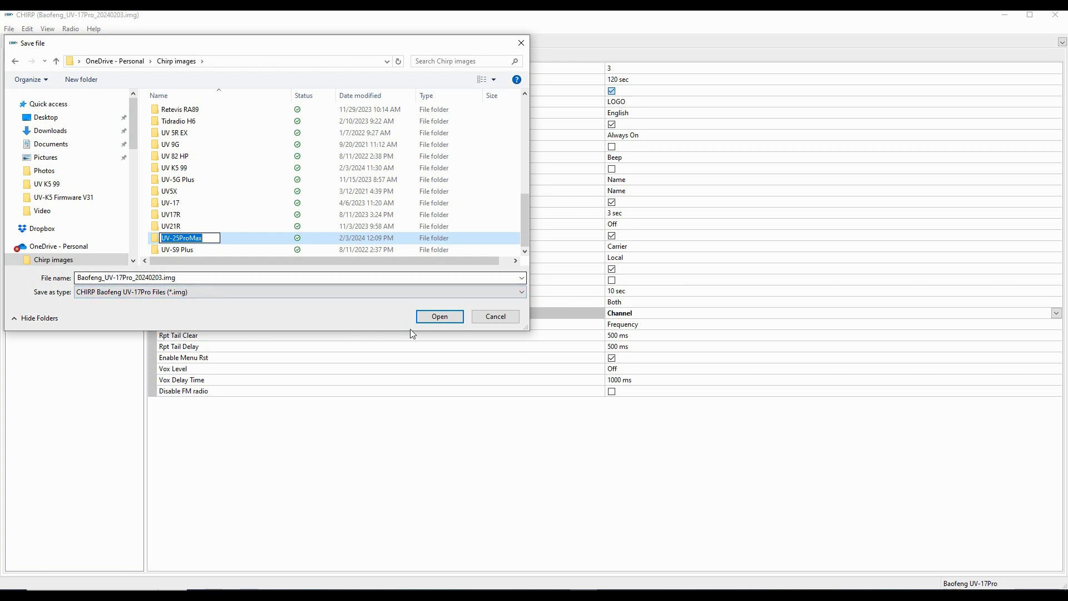
click(437, 315)
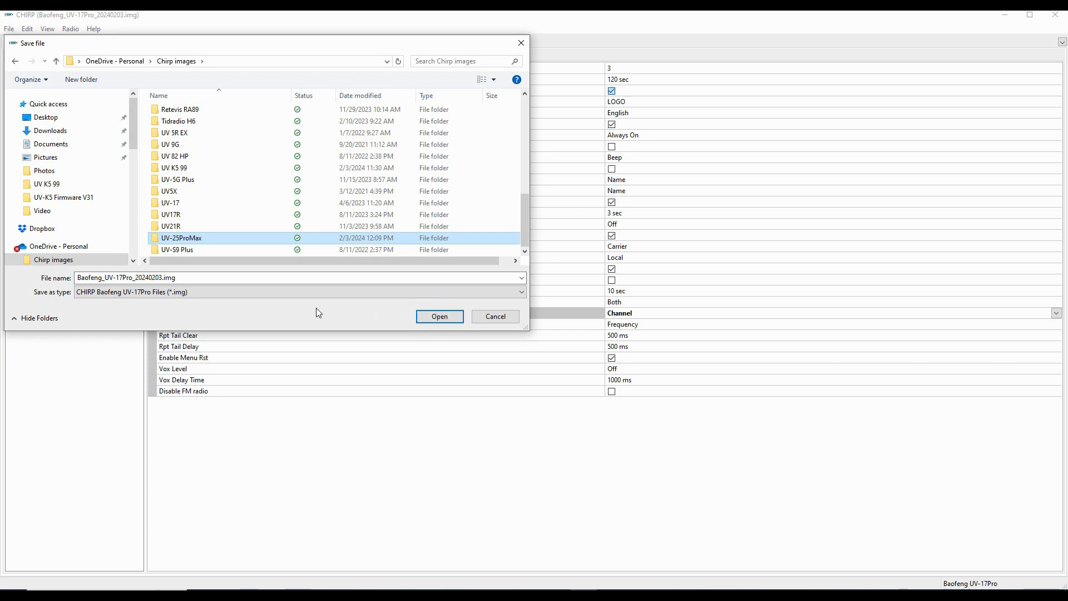
click(439, 316)
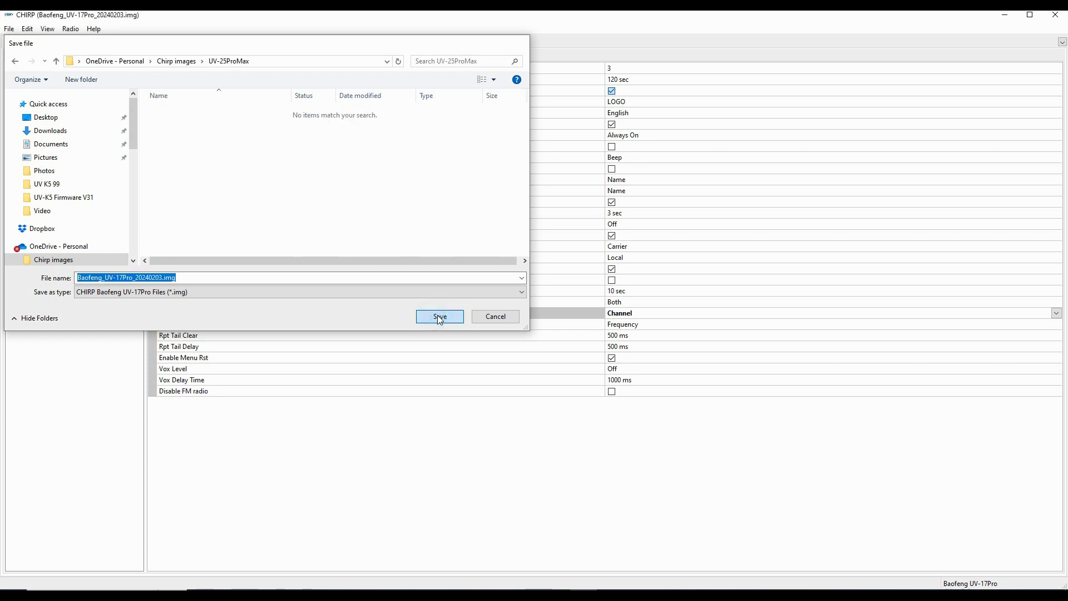
click(439, 316)
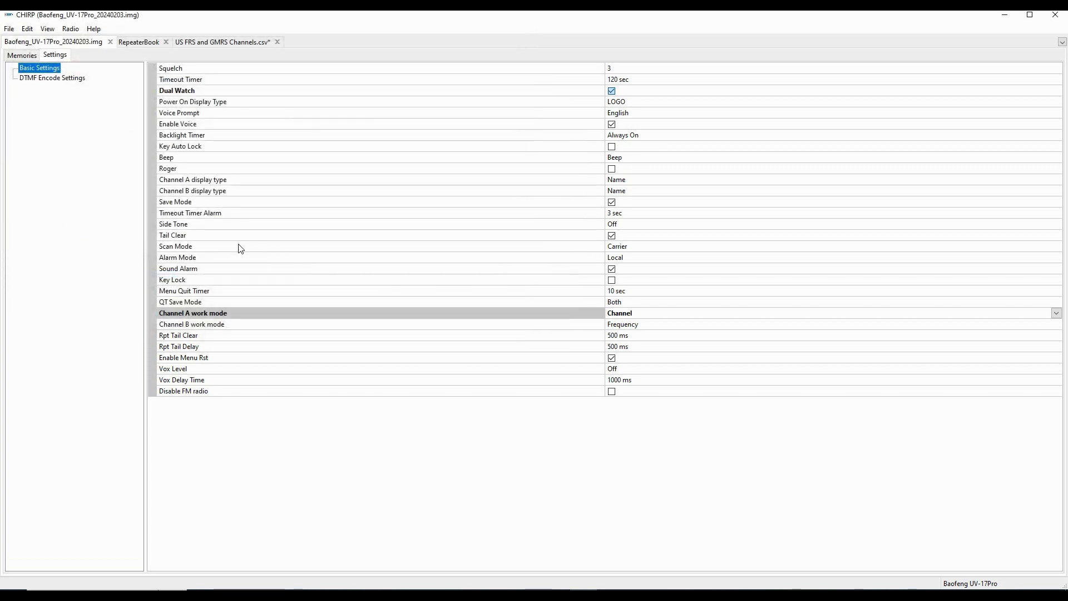
Upload the saved image to the Baofeng UV-17Pro through port COM4.
click(70, 28)
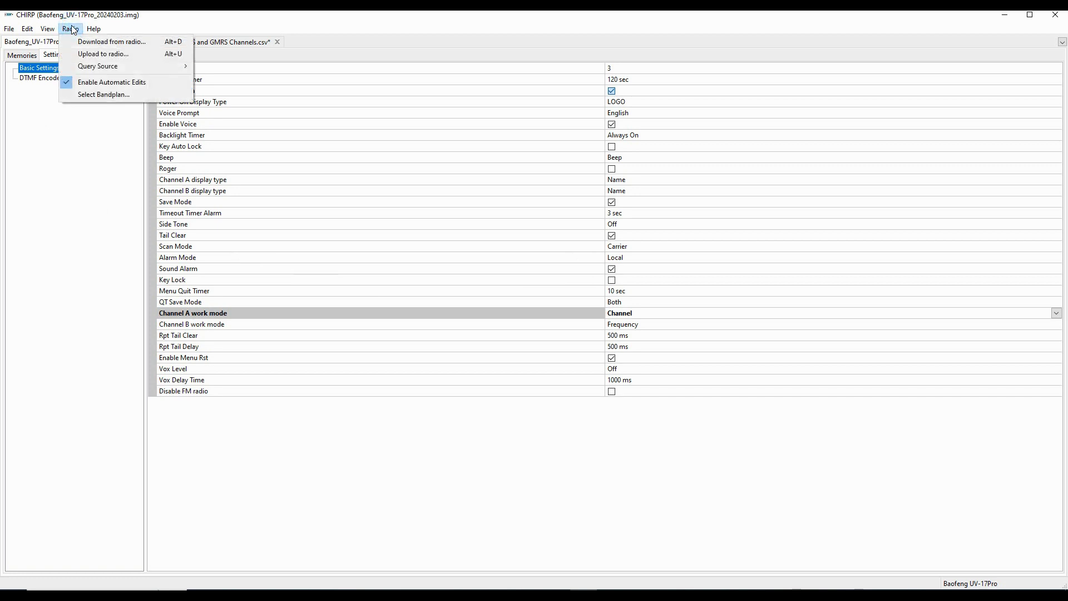
click(108, 54)
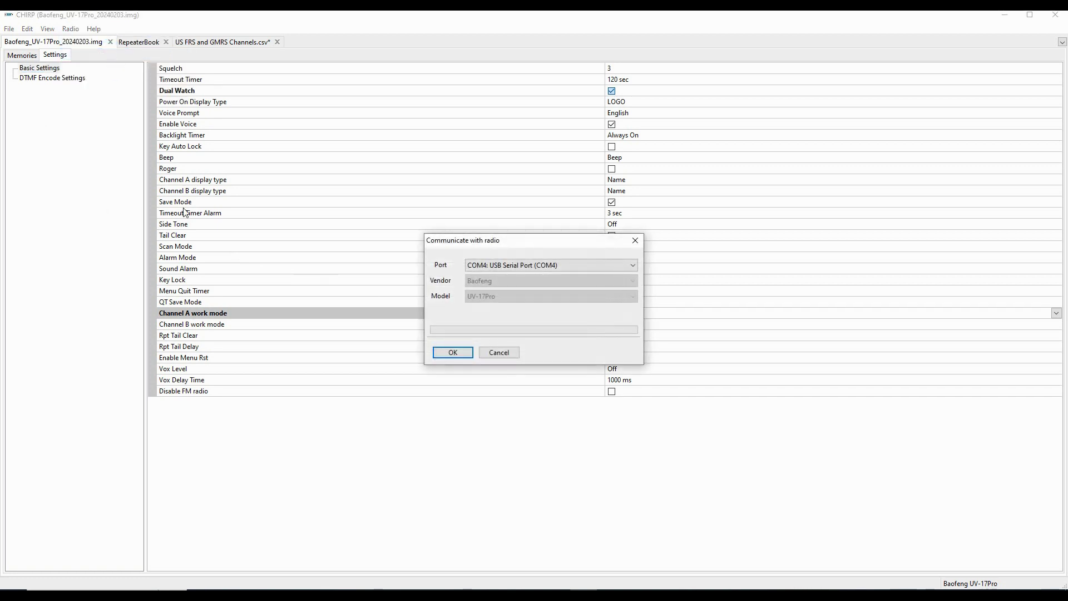
click(454, 353)
click(480, 355)
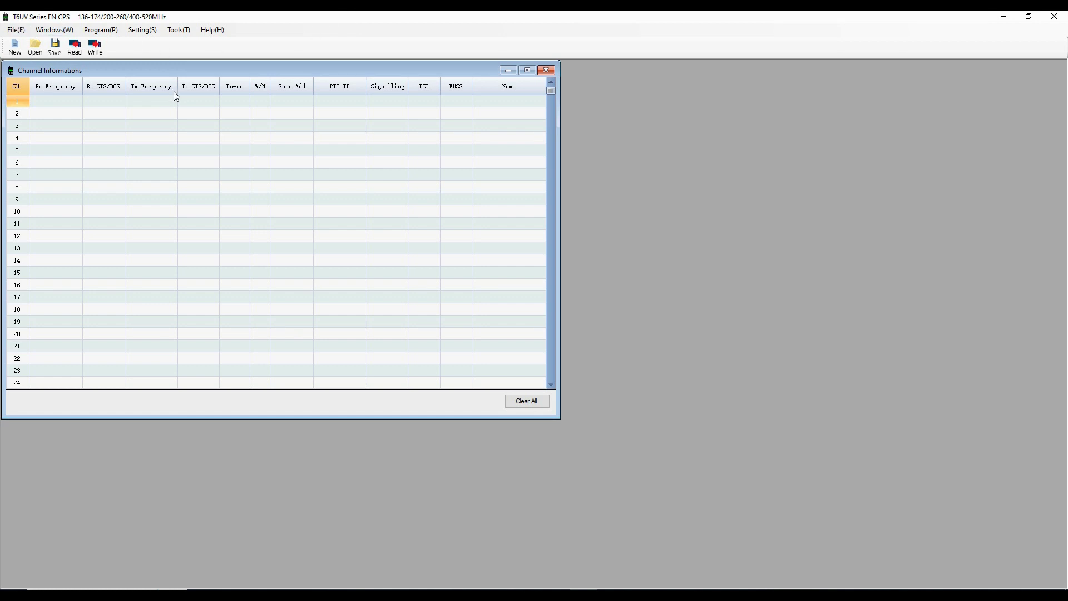
Set the communication port to COM4 in the T6UV Series EN CPS programming software.
click(142, 31)
click(147, 43)
click(262, 44)
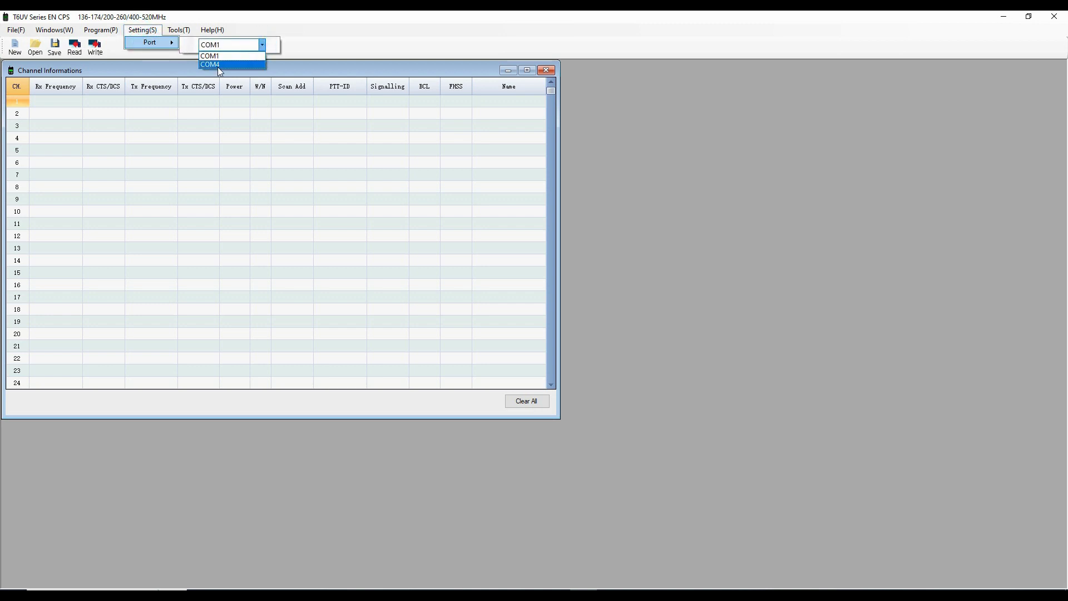
click(219, 65)
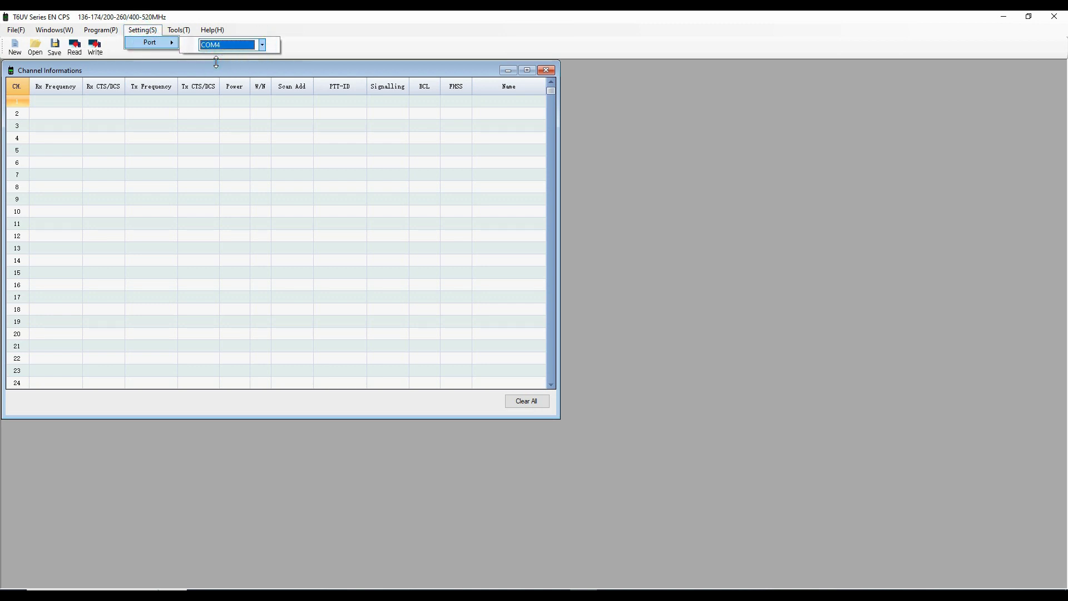
click(677, 270)
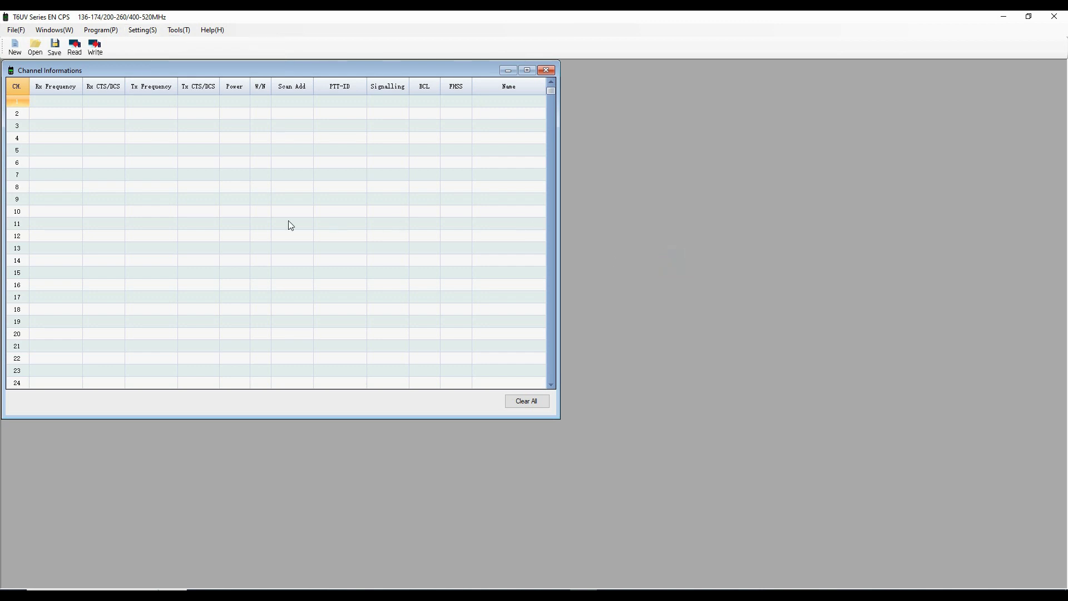
Read the channel data from the connected radio into the programming software.
click(74, 48)
click(473, 326)
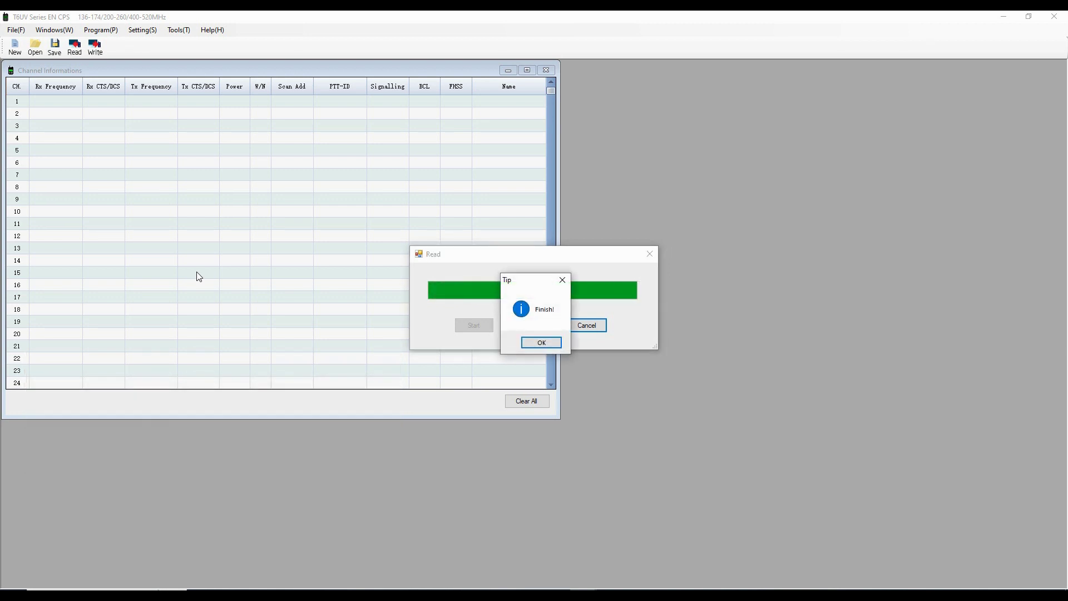
click(542, 342)
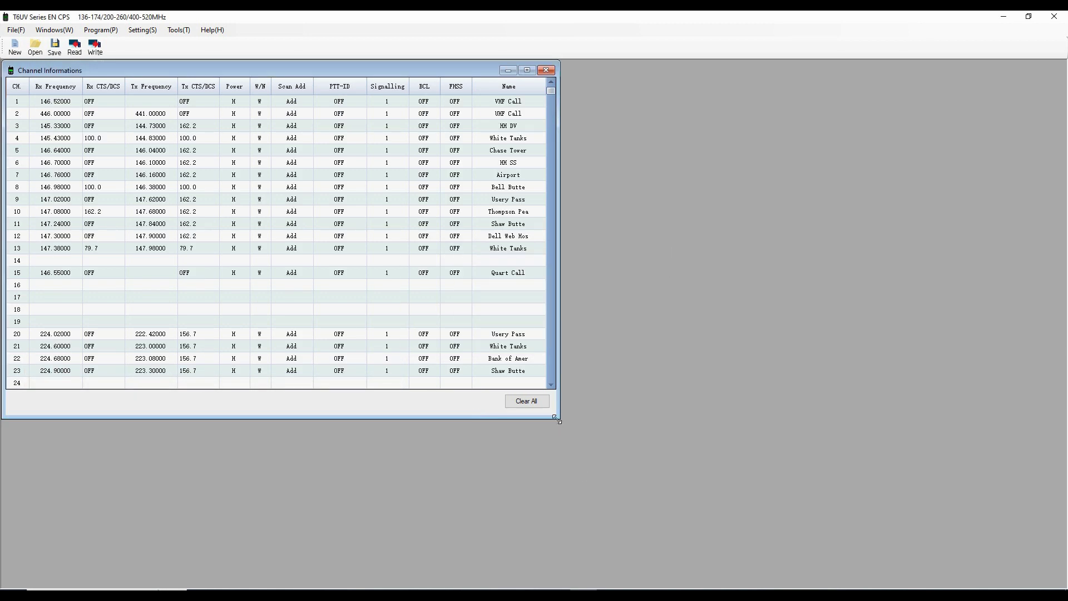
Enlarge the Channel Informations window and review the programmed repeater and GMRS channels through the end of the list.
drag(561, 418, 783, 488)
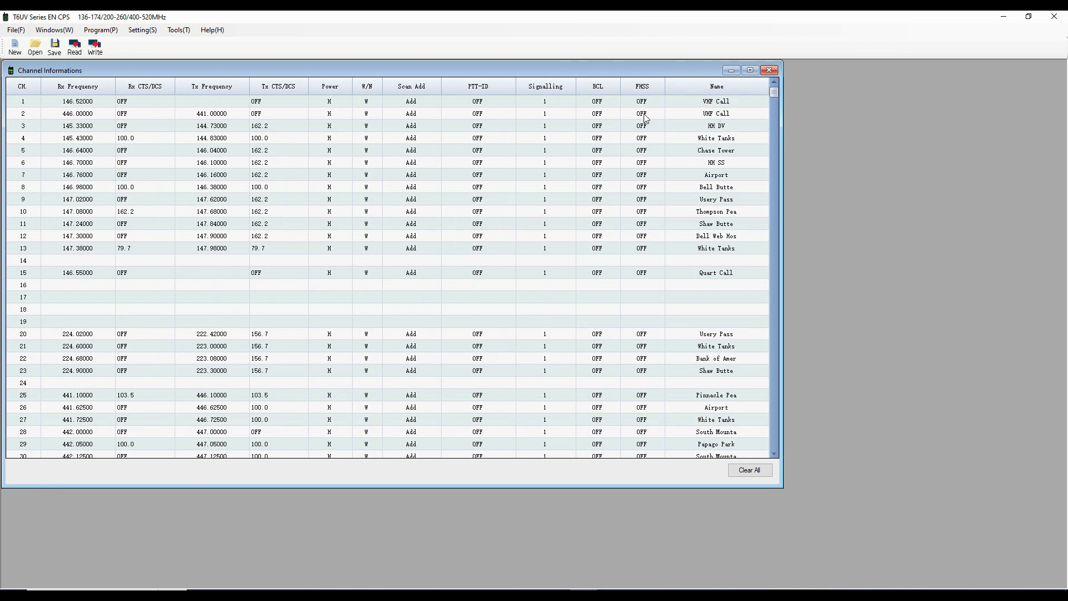
scroll(288, 222, down, 12)
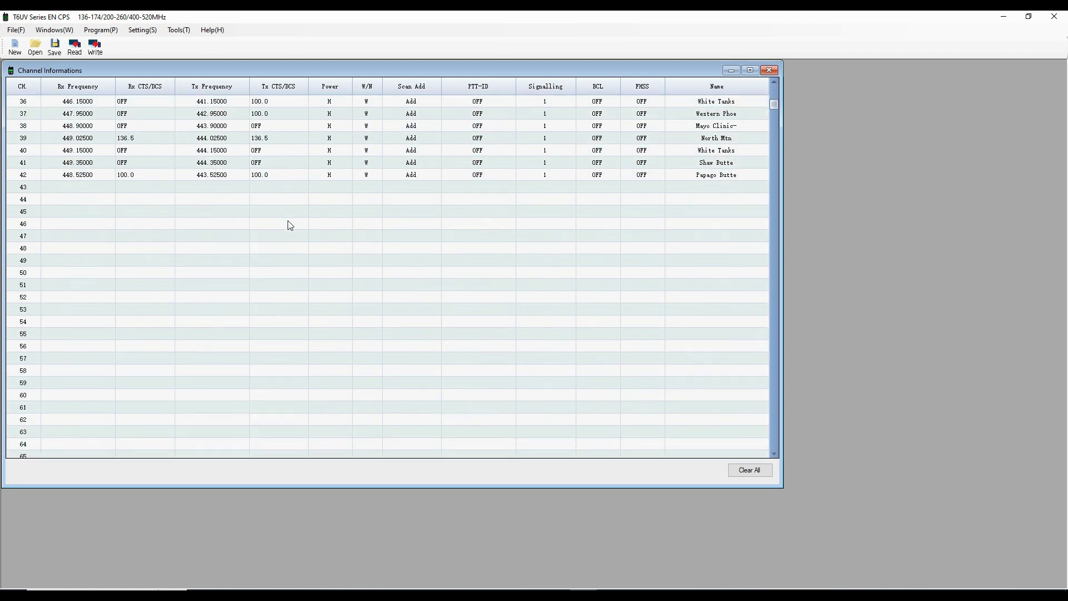
scroll(270, 342, up, 2)
scroll(271, 342, down, 9)
scroll(272, 345, down, 12)
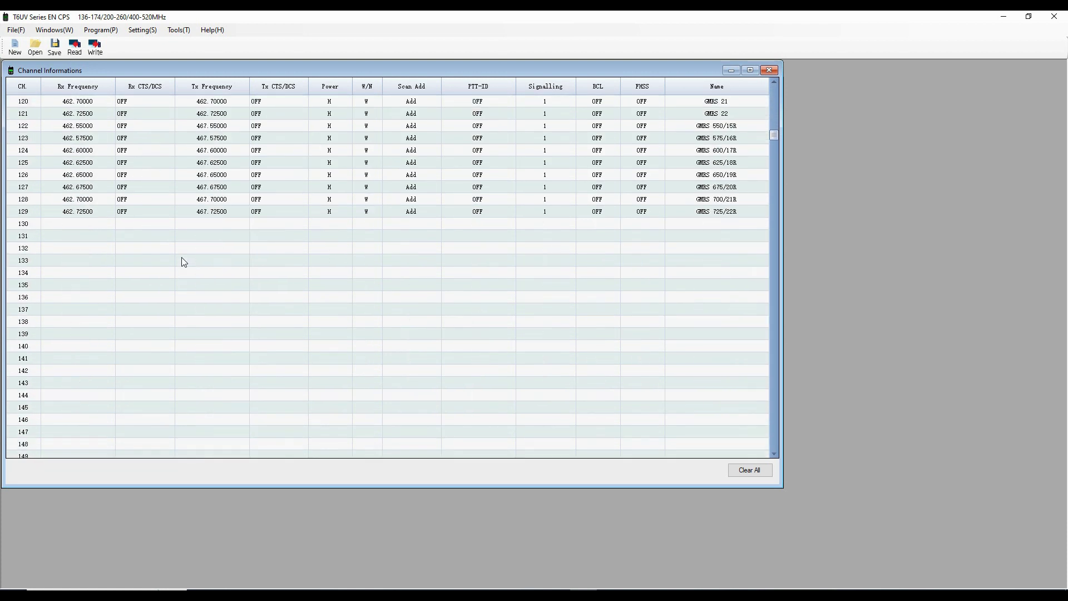
scroll(184, 262, up, 14)
scroll(184, 262, up, 20)
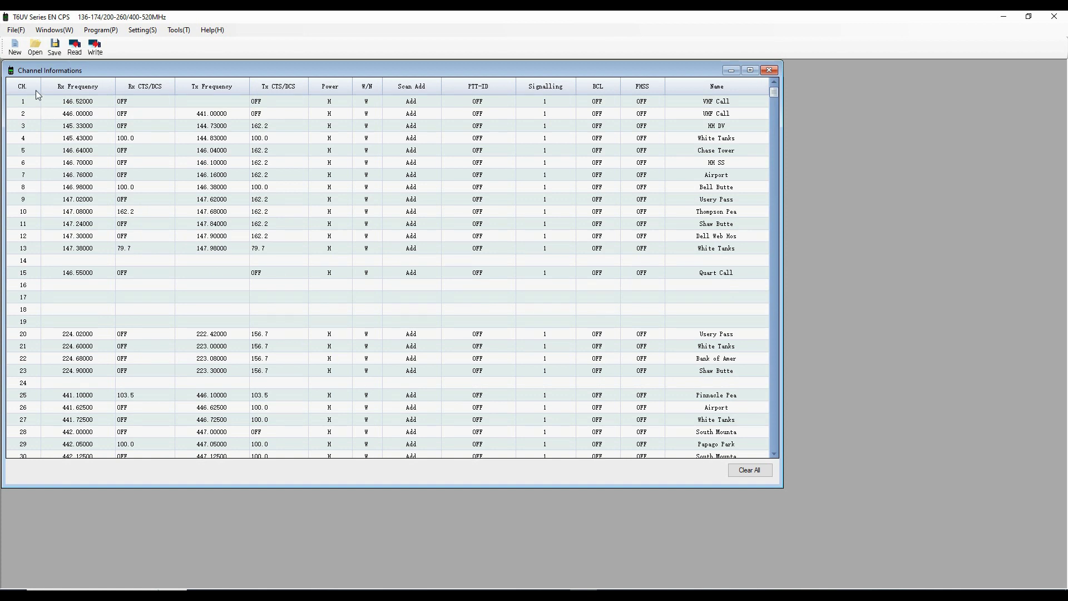
Look over the available program commands and check the software version in the About information.
click(103, 32)
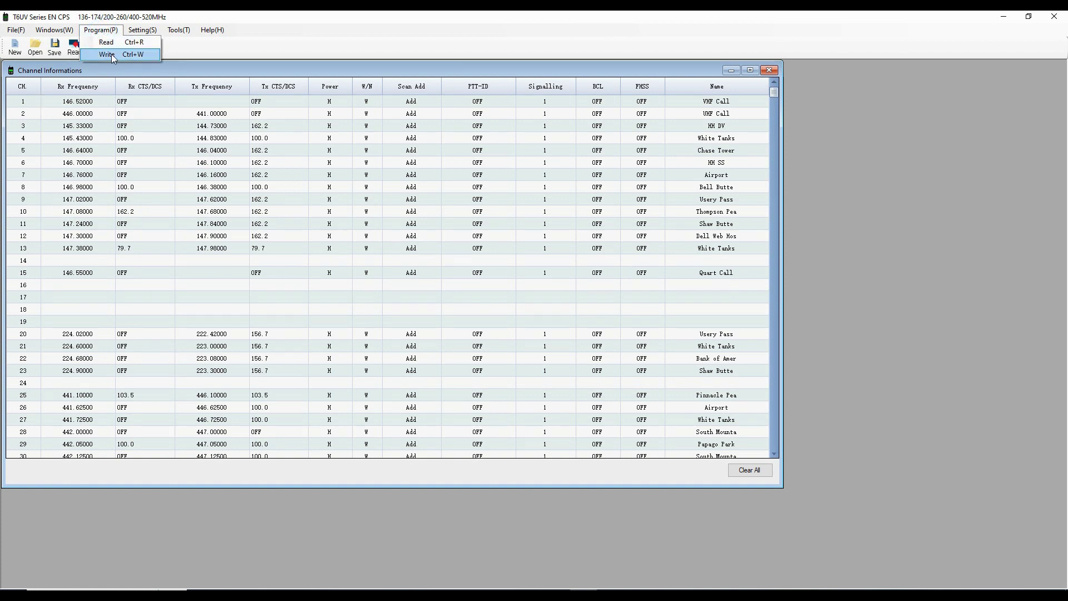
mouse_move(52, 34)
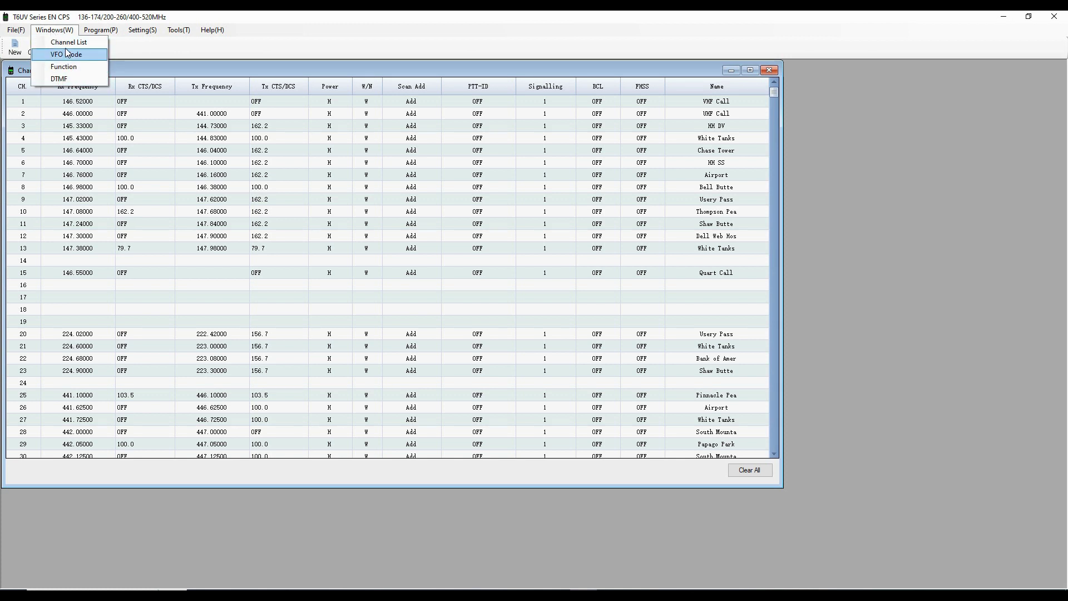
mouse_move(16, 32)
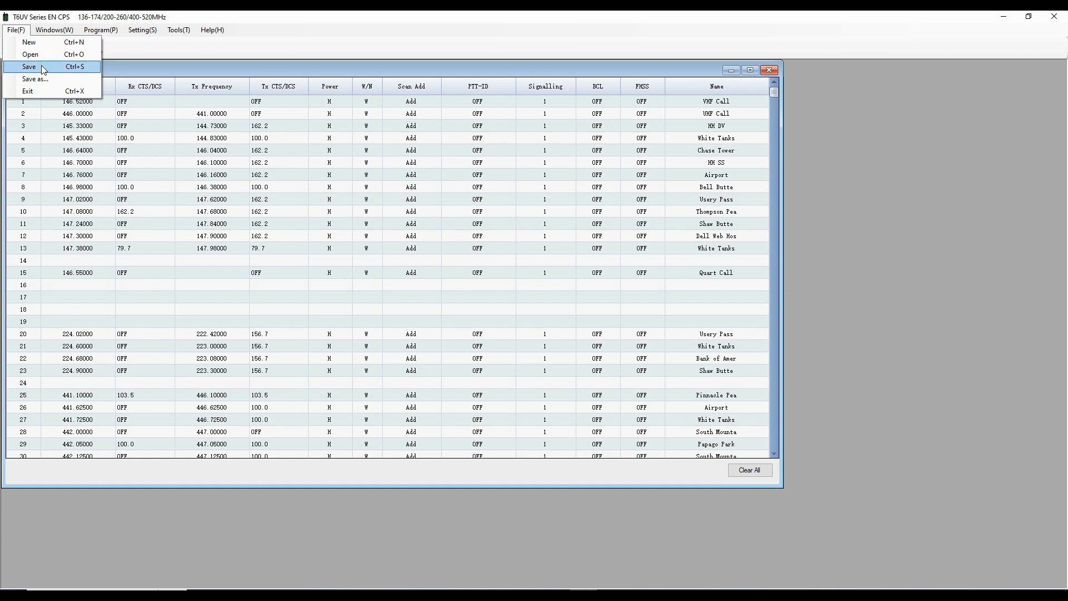
mouse_move(182, 33)
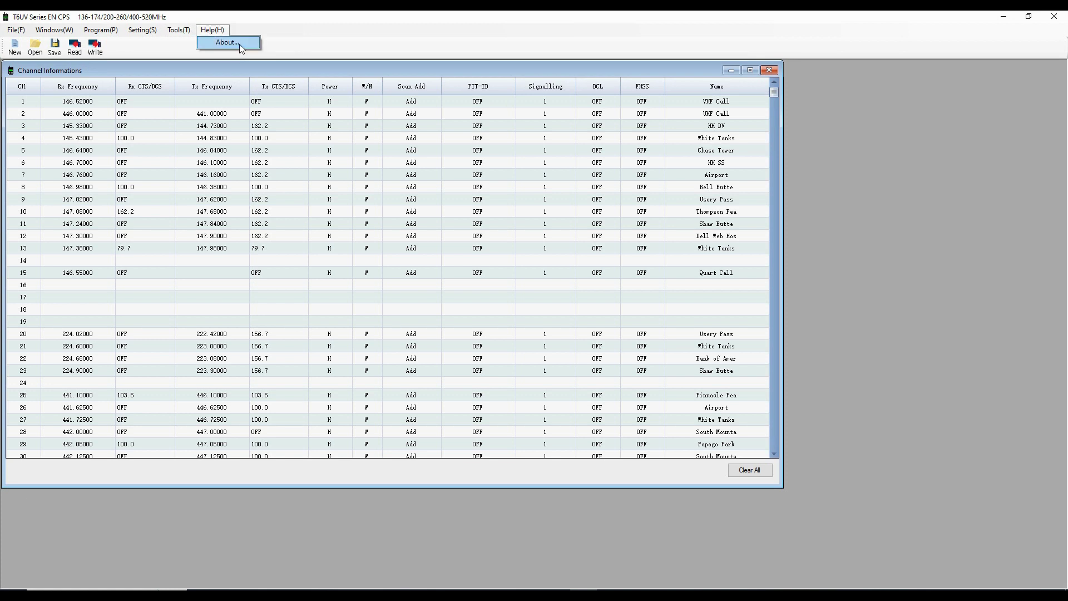
click(227, 43)
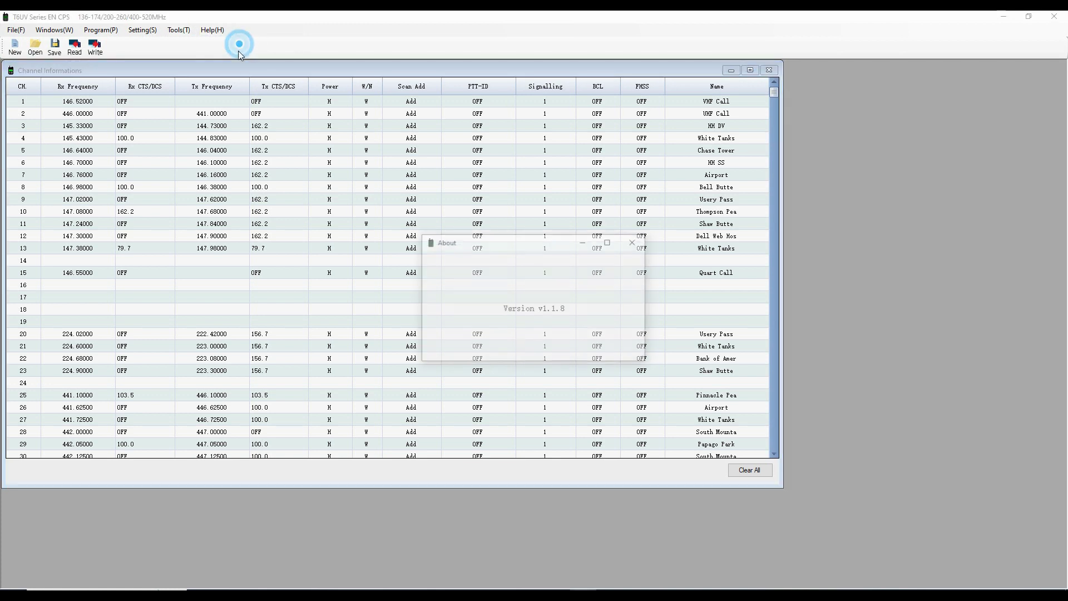
click(636, 242)
Review the VFO A and VFO B settings in the VFO Mode window and close it.
click(54, 33)
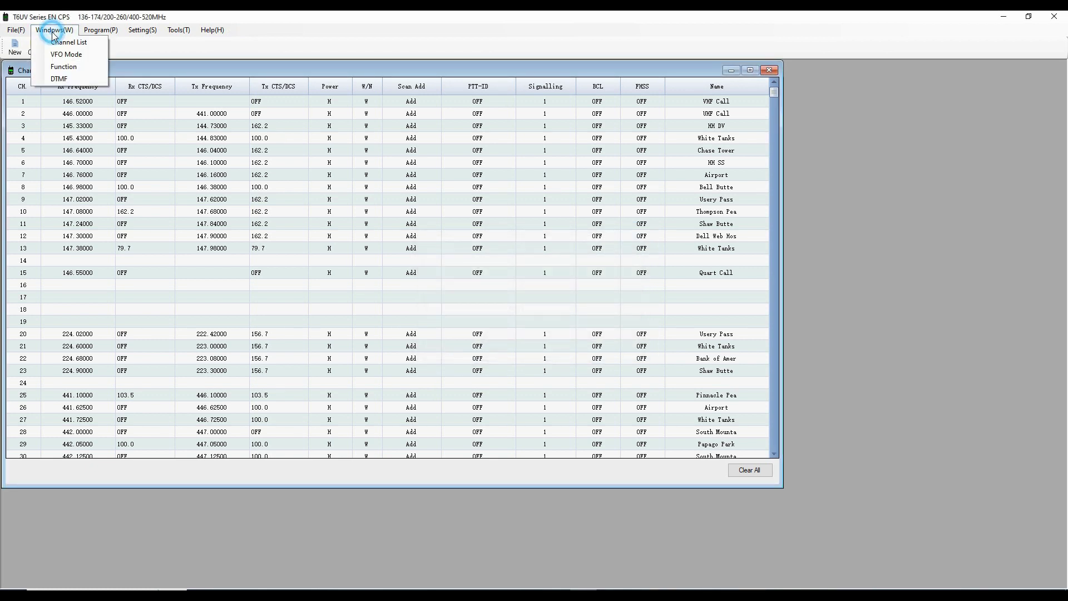
click(66, 55)
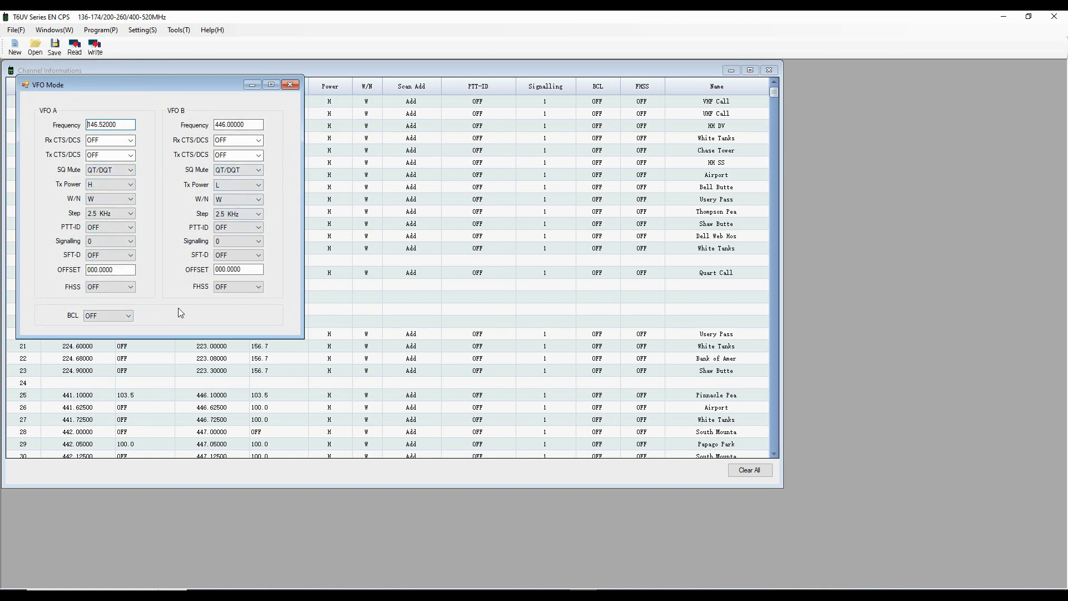
click(290, 84)
Review the radio's Function settings, including the choices for Scan Mode and Display type B, and close the window.
click(54, 30)
click(75, 66)
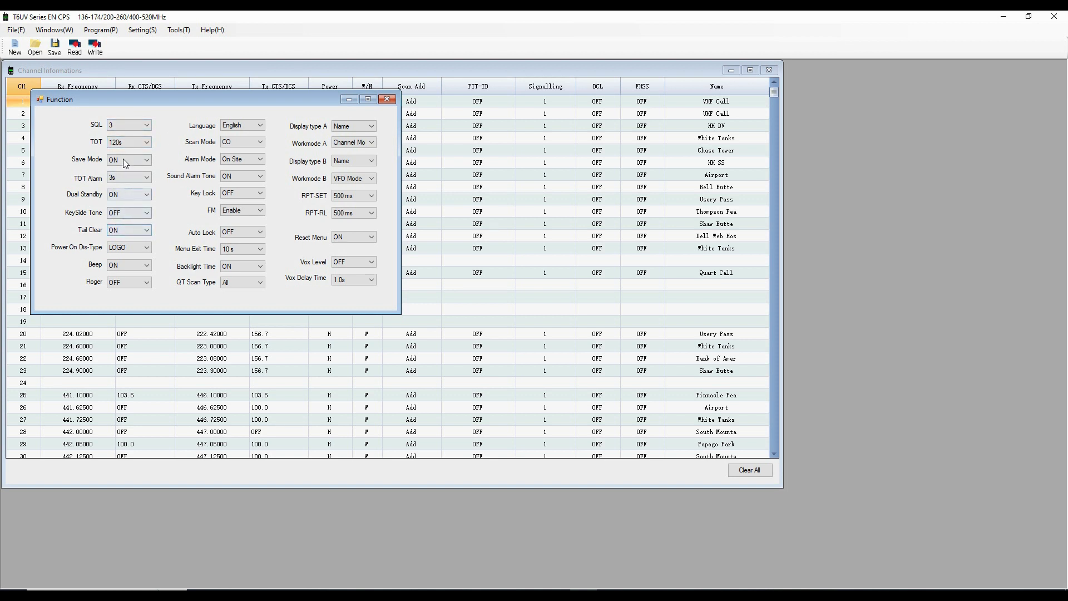
click(240, 143)
click(234, 151)
click(354, 161)
click(347, 135)
click(386, 99)
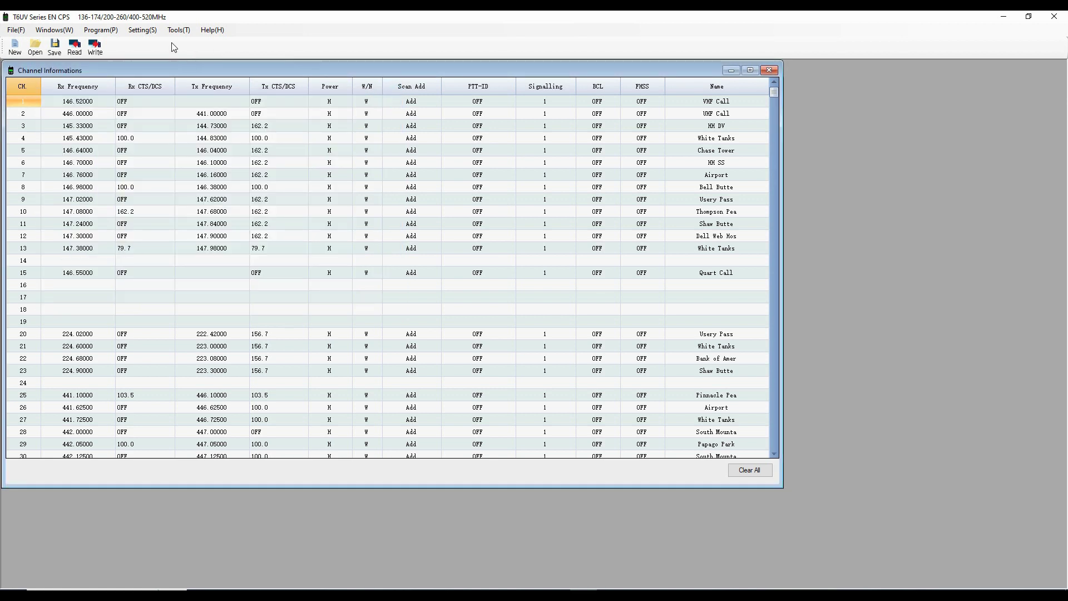
Save the radio data as a new .dat file named 20230202 UV25PM in the UV-25ProMax folder of Chirp images.
click(16, 30)
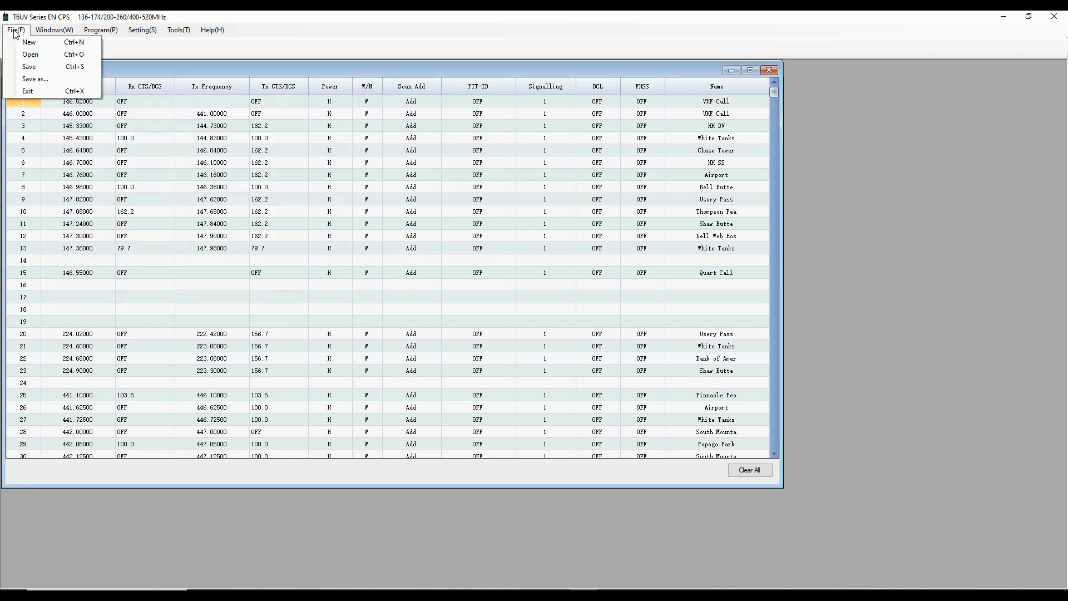
click(34, 79)
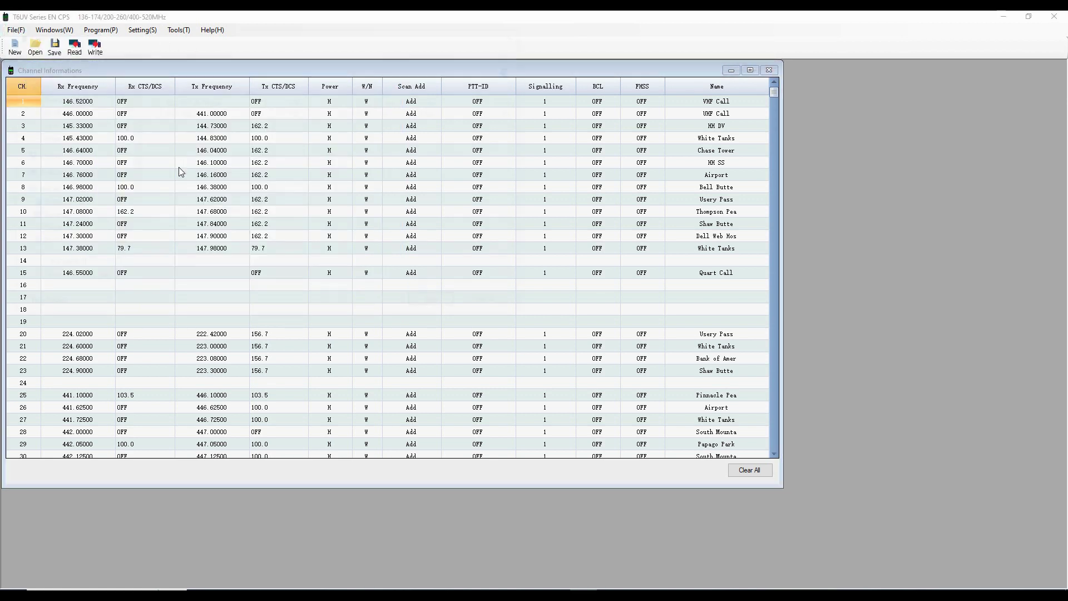
click(184, 216)
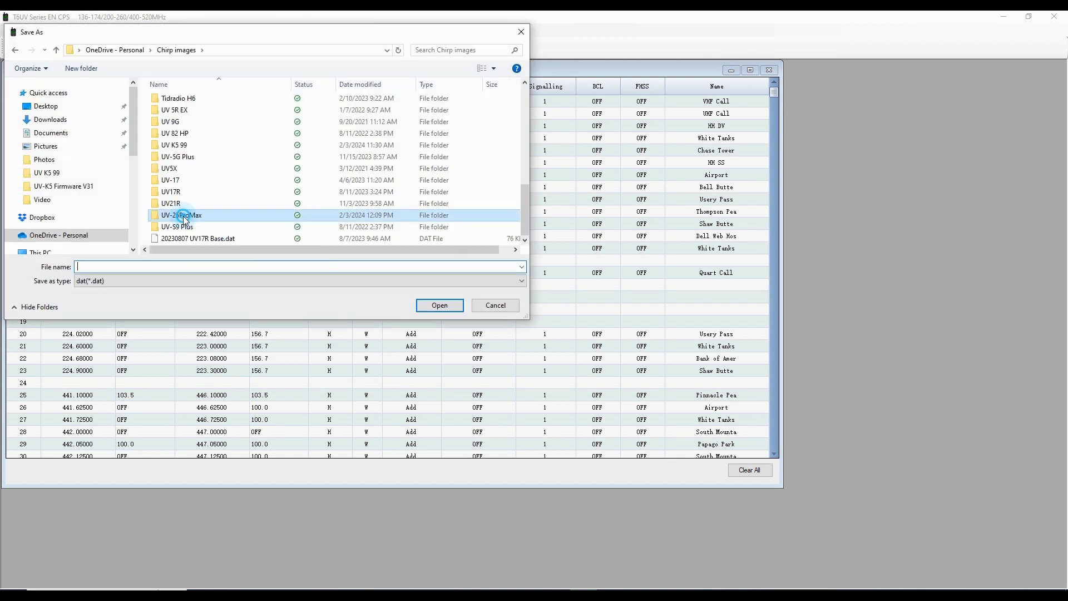
click(184, 216)
double_click(184, 216)
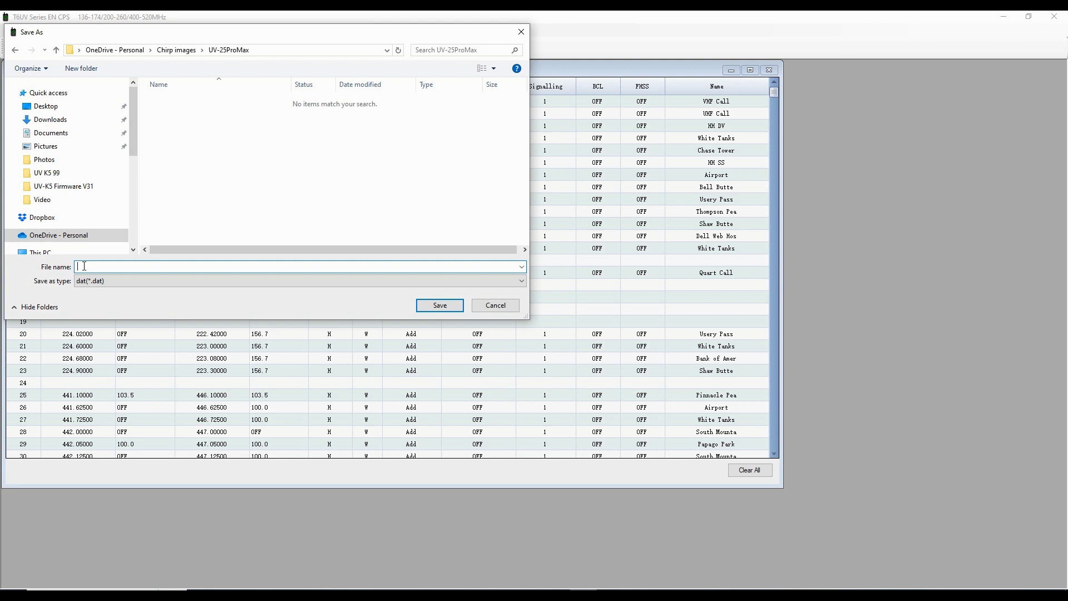
text(20)
text(230202 UV25PM)
click(440, 306)
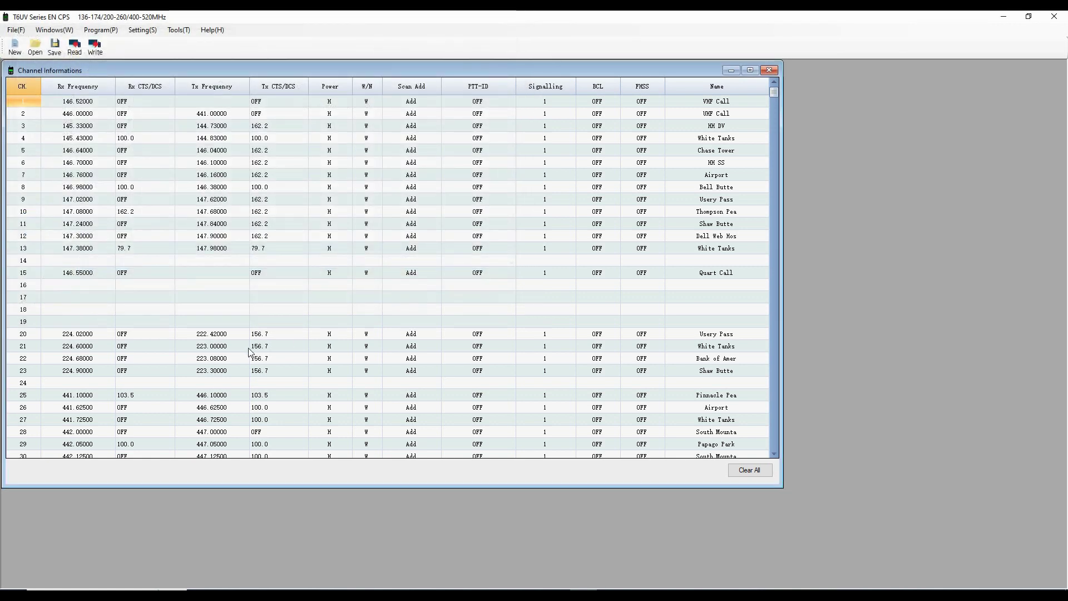